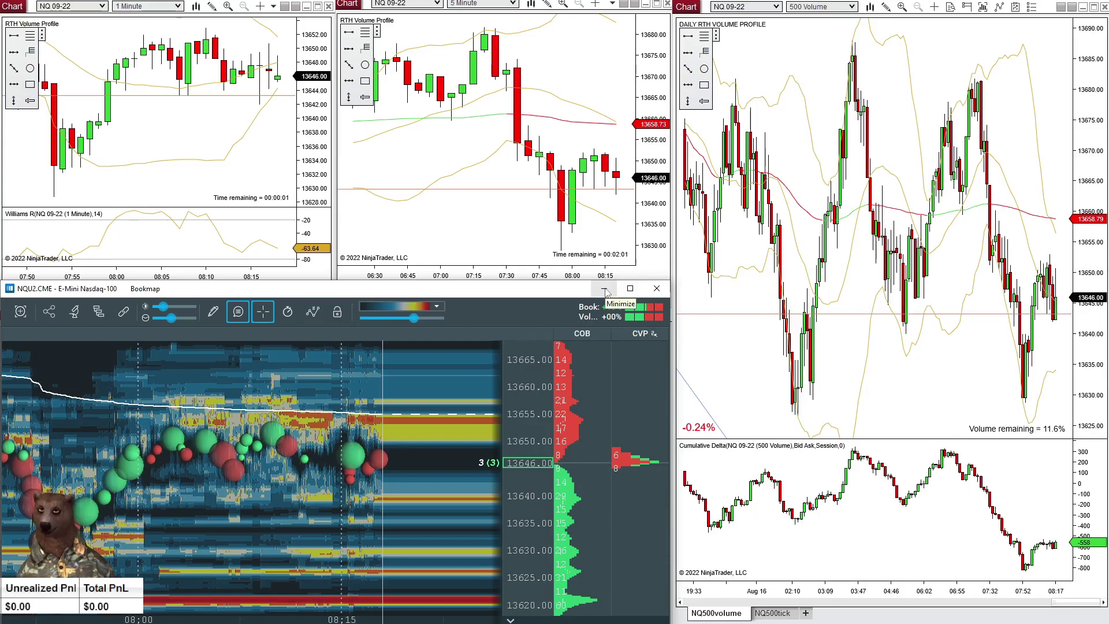
Step: Minimize the Bookmap window for the E-Mini Nasdaq-100
click(604, 289)
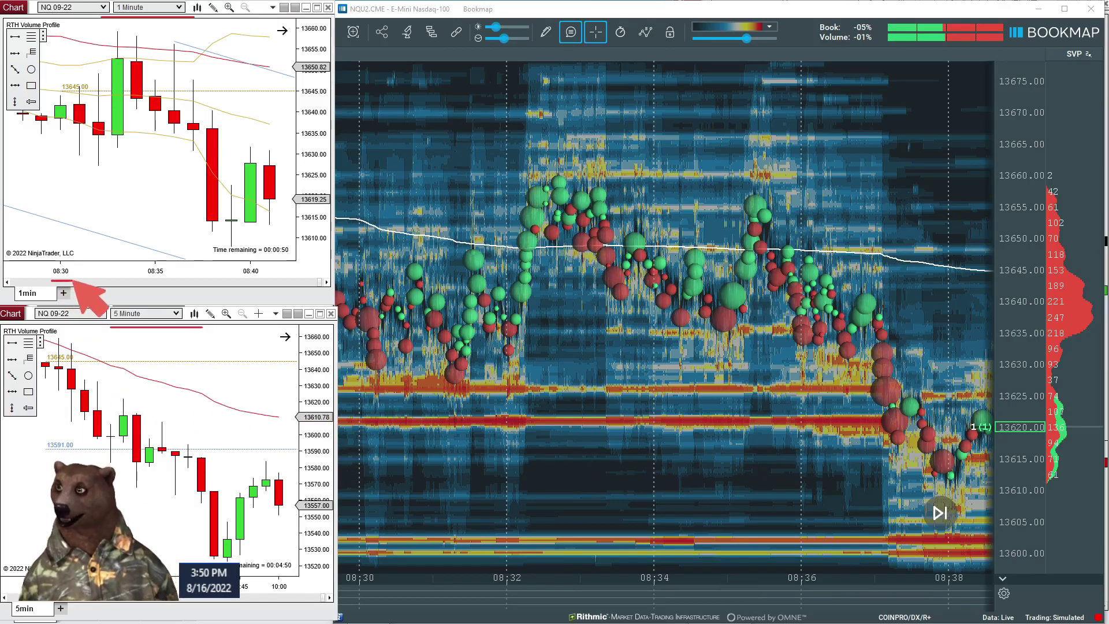
Step: Mark the 08:30 open on the time axes of the 1-minute chart and the heatmap with temporary pen strokes and clear them
drag(44, 286, 73, 282)
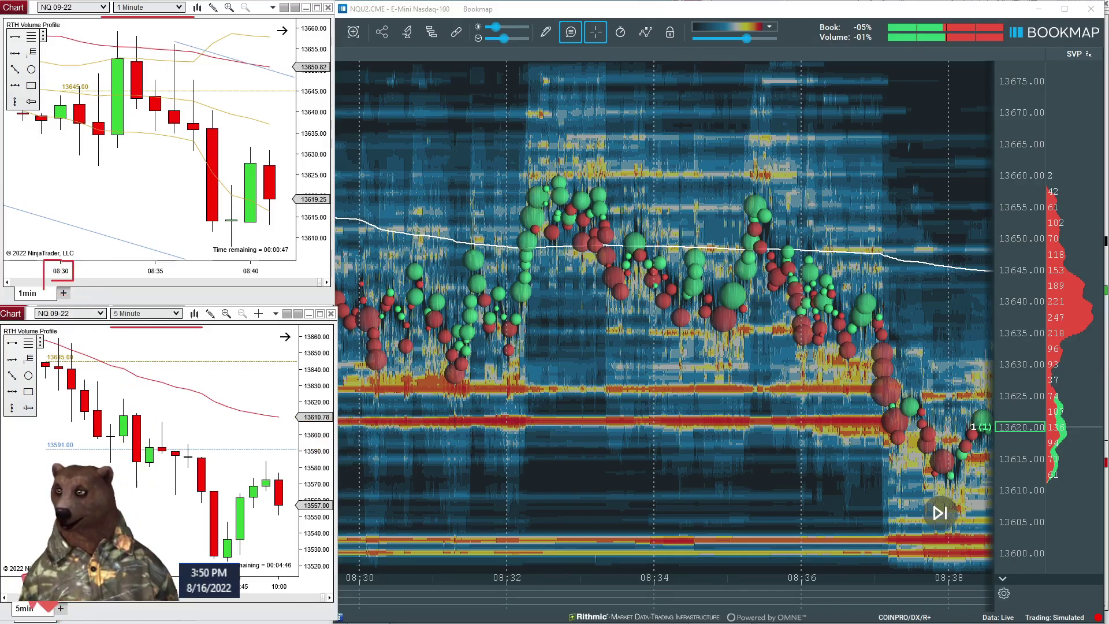
mouse_move(374, 585)
mouse_down()
mouse_move(342, 573)
mouse_move(363, 568)
mouse_move(366, 474)
mouse_up()
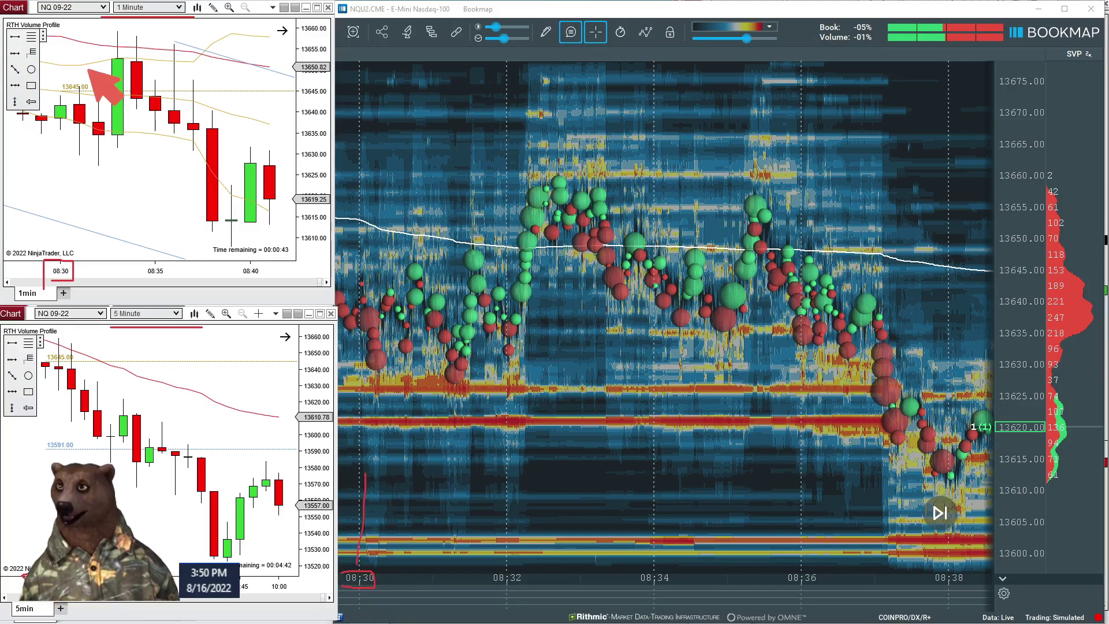
key(Escape)
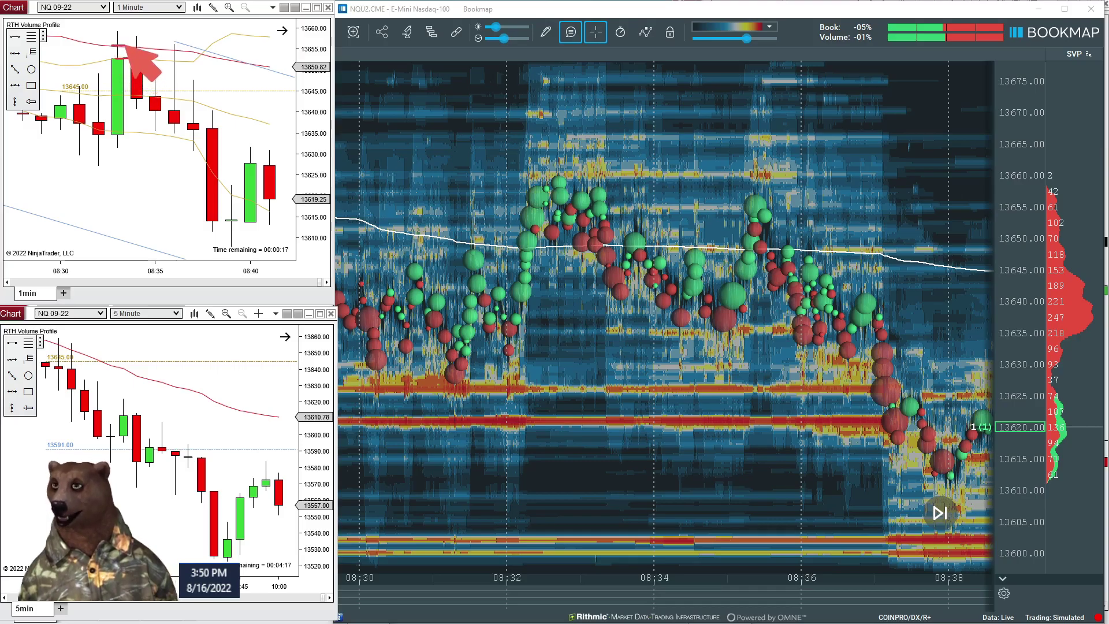
Step: Outline the tops of the 08:33 and 08:34 candles on the 1-minute chart with temporary pen strokes and clear them
mouse_move(118, 30)
mouse_down()
mouse_move(118, 55)
mouse_move(134, 55)
mouse_up()
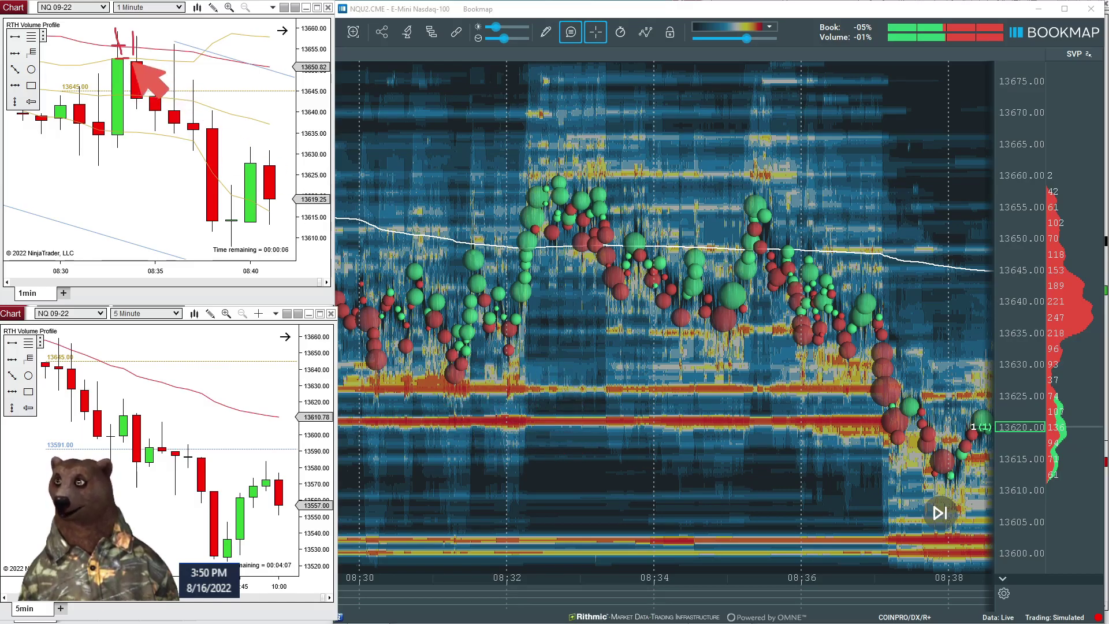
mouse_move(127, 110)
mouse_down()
mouse_move(154, 86)
mouse_move(144, 34)
mouse_move(116, 30)
mouse_move(114, 86)
mouse_move(129, 107)
mouse_up()
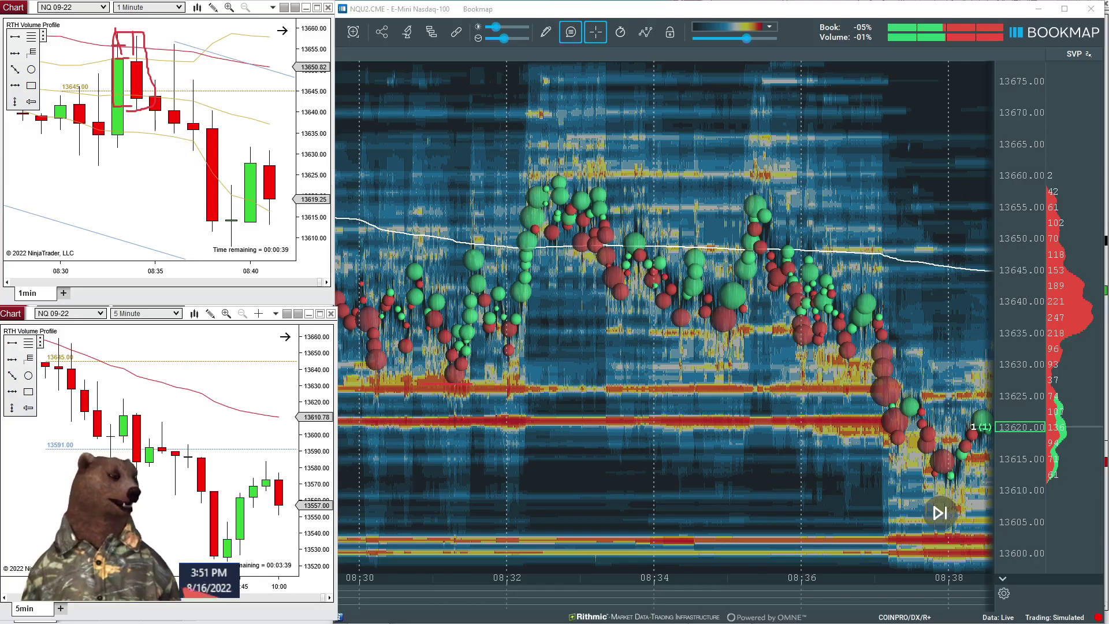
key(e)
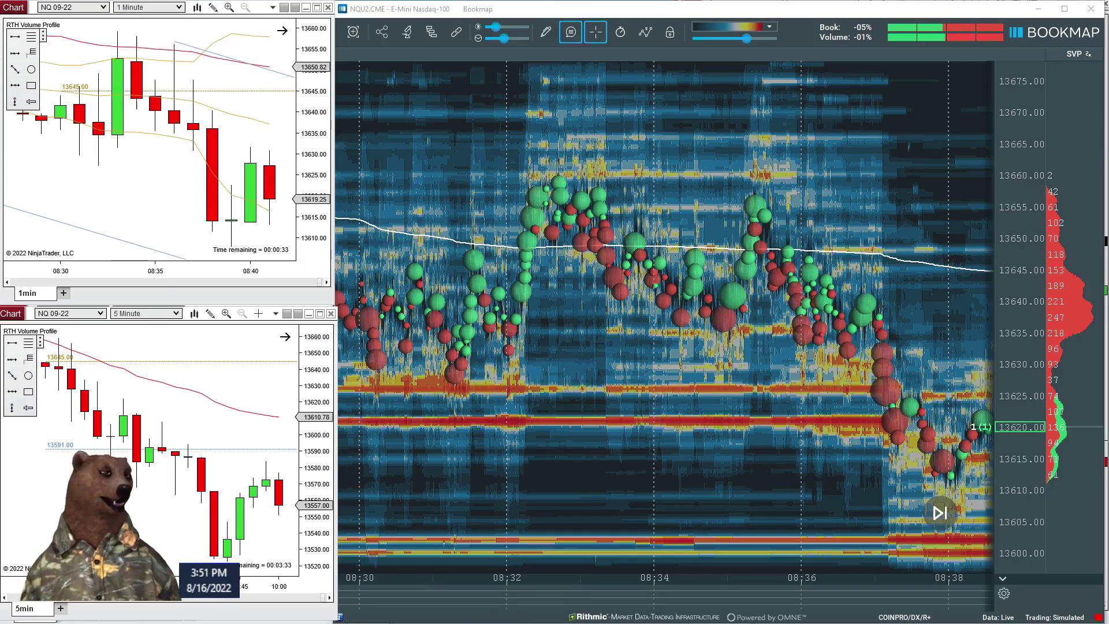
Step: Mark the 08:36 wick and the 08:38 drop on the 1-minute chart, circle the matching heatmap sell bubbles, and clear the marks
mouse_move(171, 40)
mouse_down()
mouse_move(158, 113)
mouse_move(168, 134)
mouse_move(191, 100)
mouse_move(177, 38)
mouse_move(193, 154)
mouse_move(180, 72)
mouse_up()
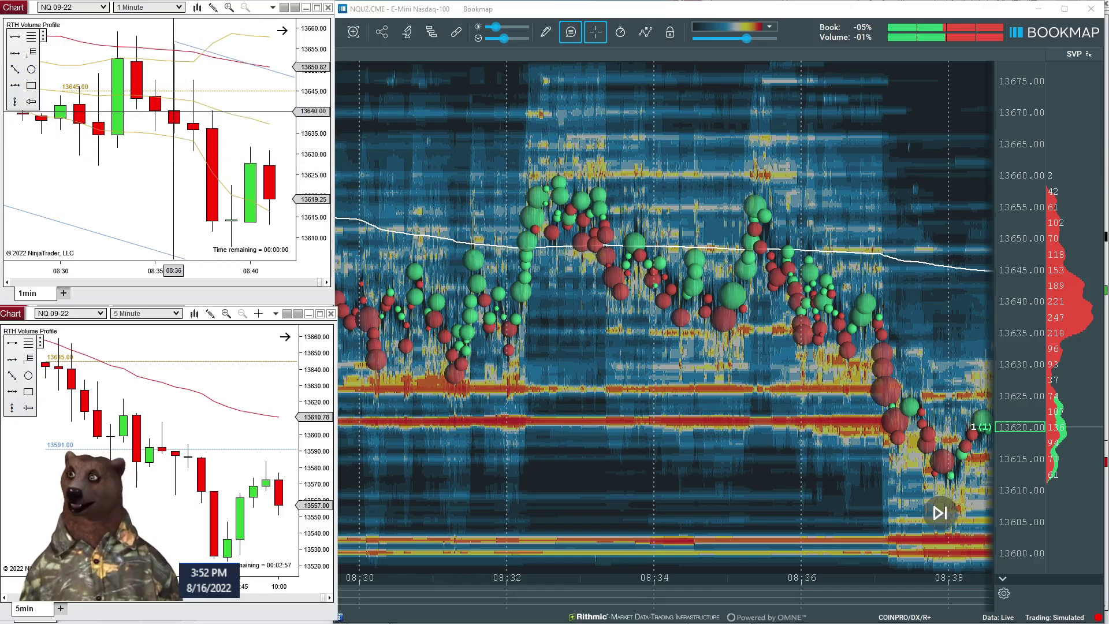
mouse_move(376, 384)
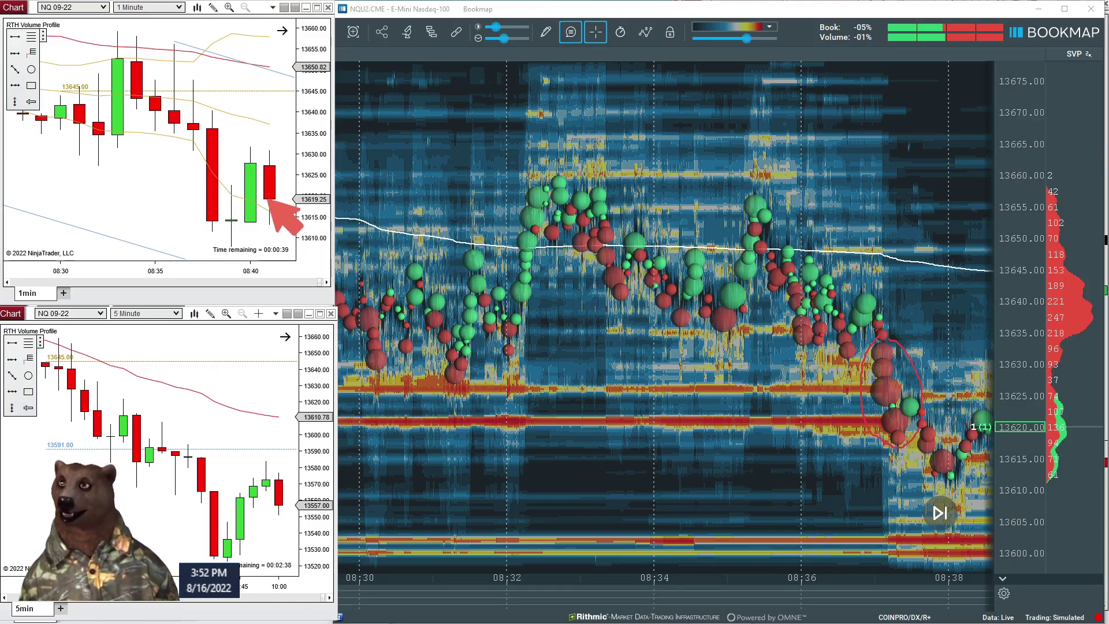
mouse_move(201, 130)
mouse_down()
mouse_move(200, 231)
mouse_move(223, 233)
mouse_move(234, 118)
mouse_up()
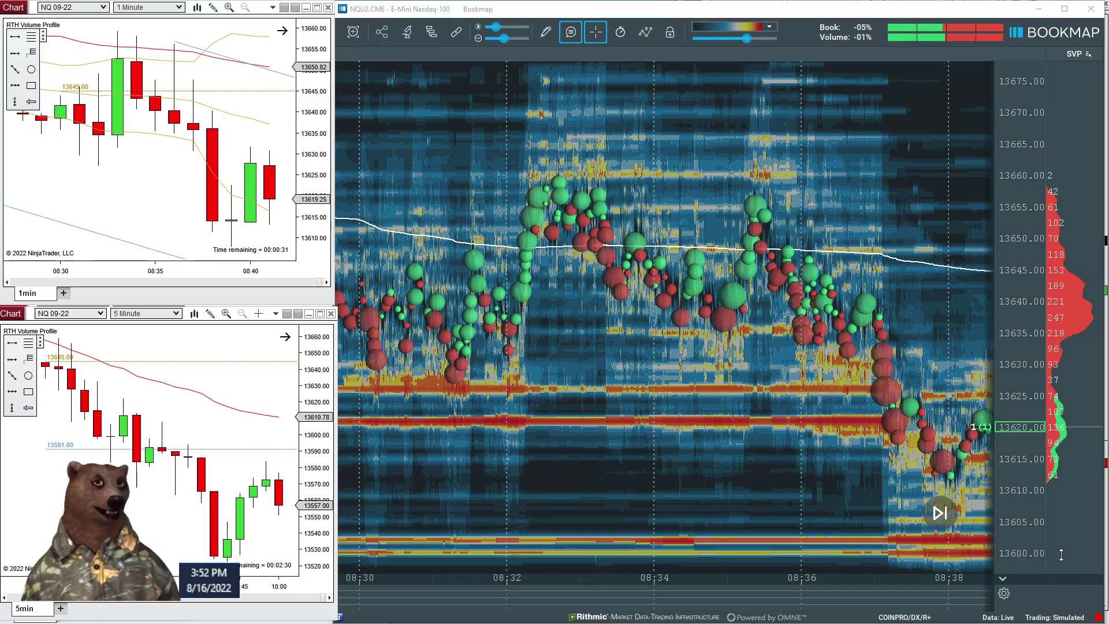
Step: Maximize the 1-minute NQ chart and display the price action from about 08:10 to 11:20
drag(790, 500, 622, 498)
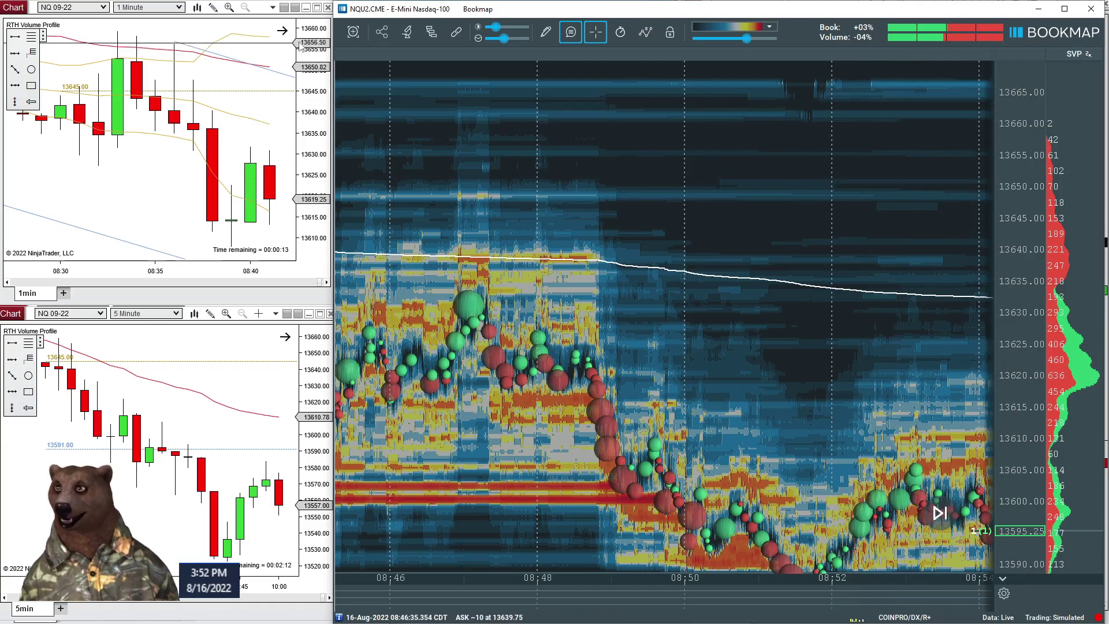
click(318, 8)
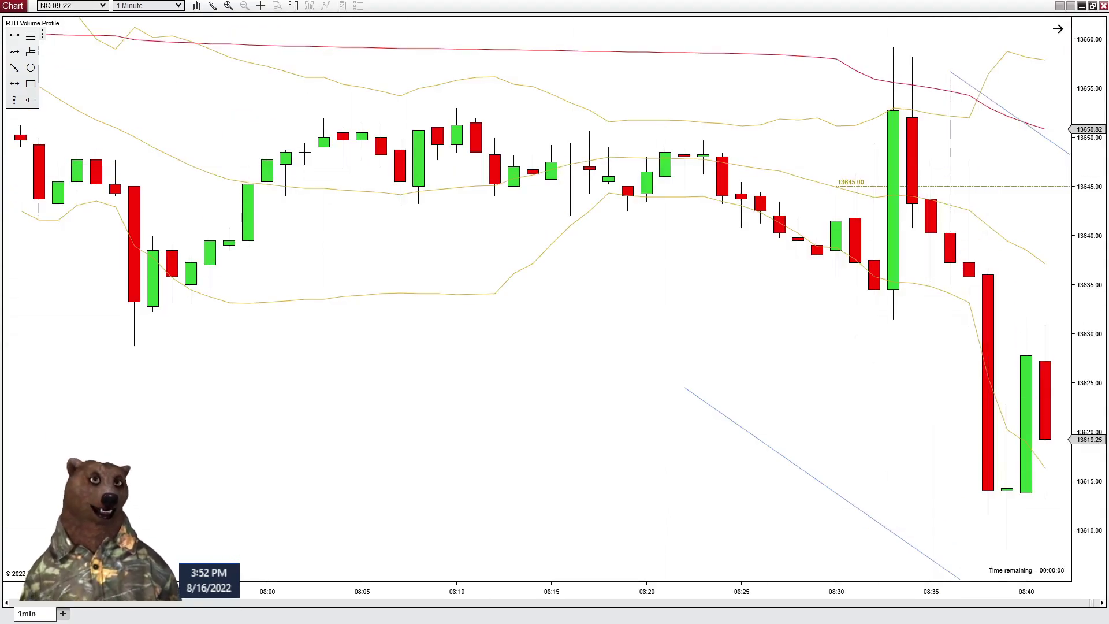
scroll(594, 600, up, 5)
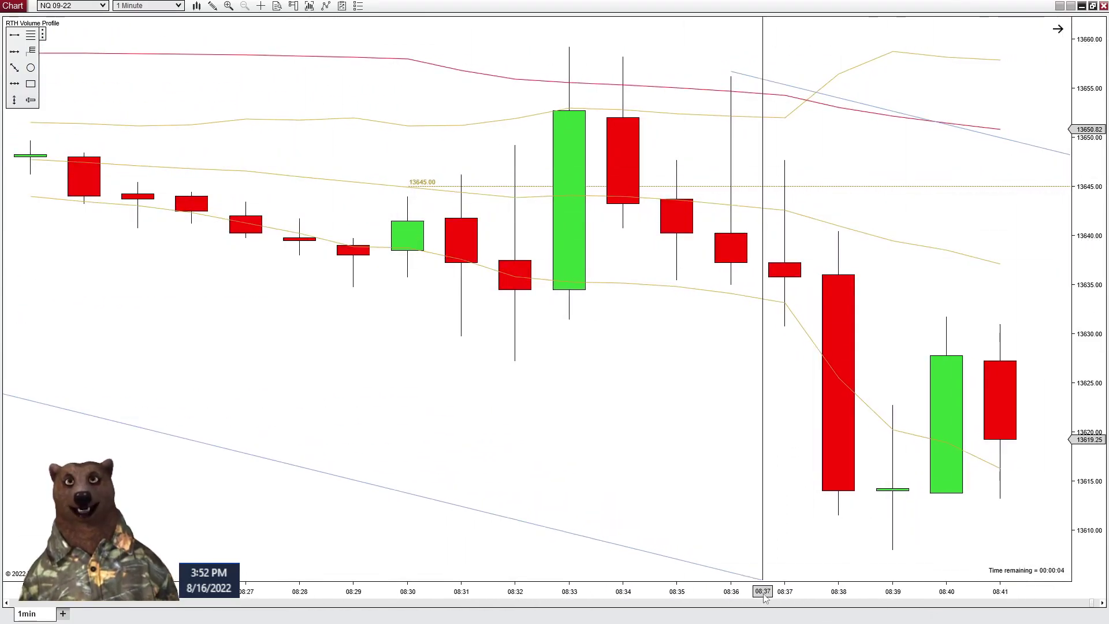
scroll(765, 598, down, 8)
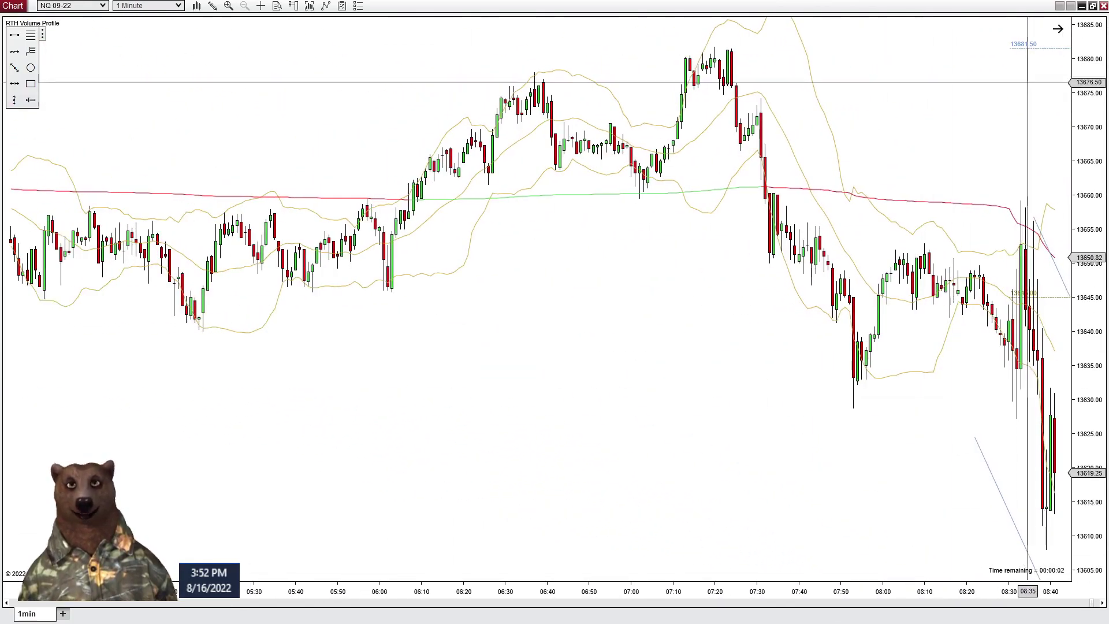
drag(911, 532, 231, 437)
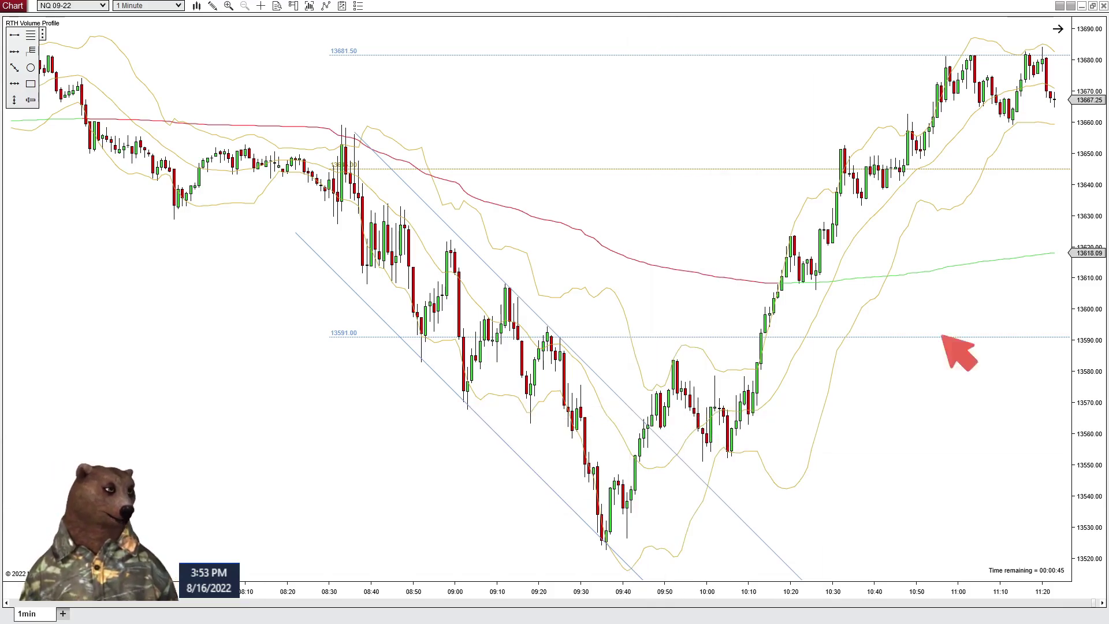
Step: Mark the descending channel's lower highs, the breakout and the circled retest near 10:00 with temporary pen strokes and clear them
drag(358, 137, 374, 131)
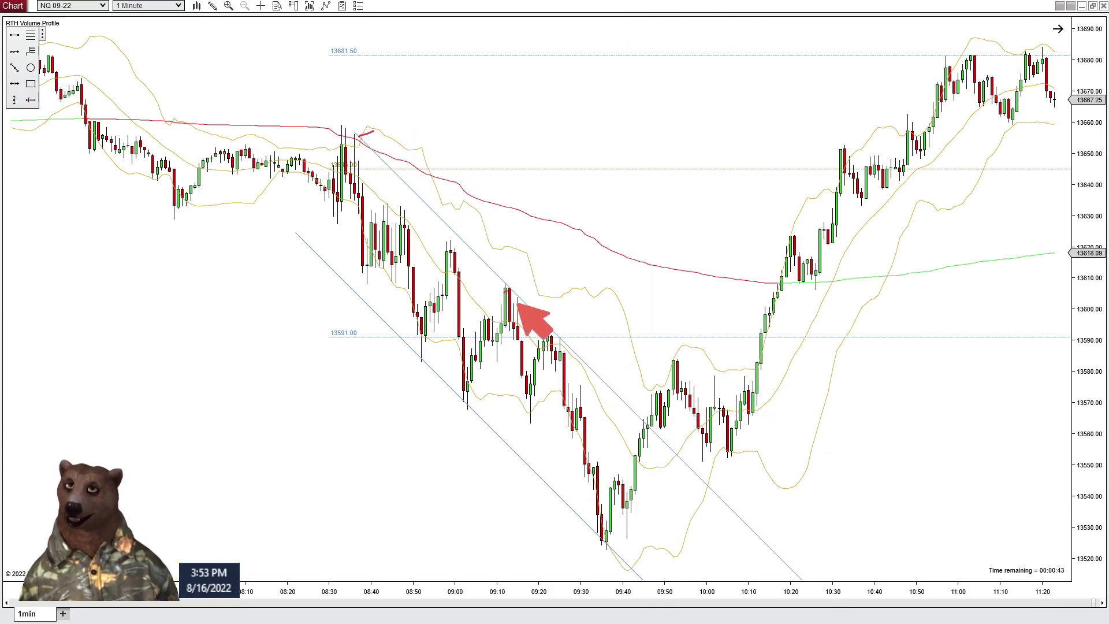
drag(556, 340, 685, 311)
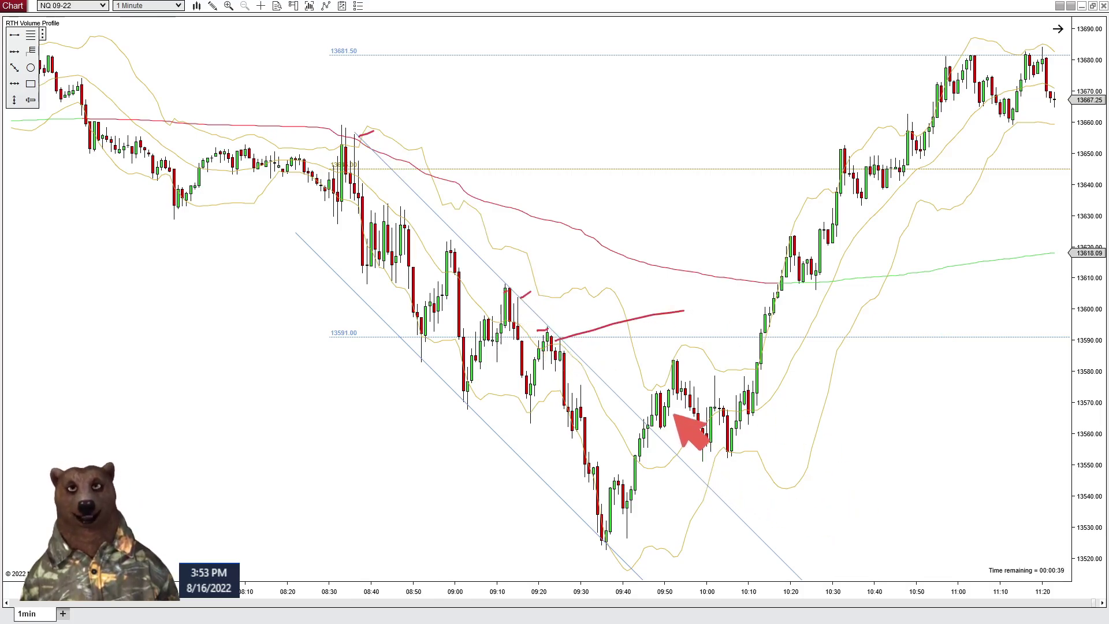
mouse_move(644, 444)
mouse_down()
mouse_move(681, 380)
mouse_move(707, 462)
mouse_move(690, 497)
mouse_move(720, 482)
mouse_up()
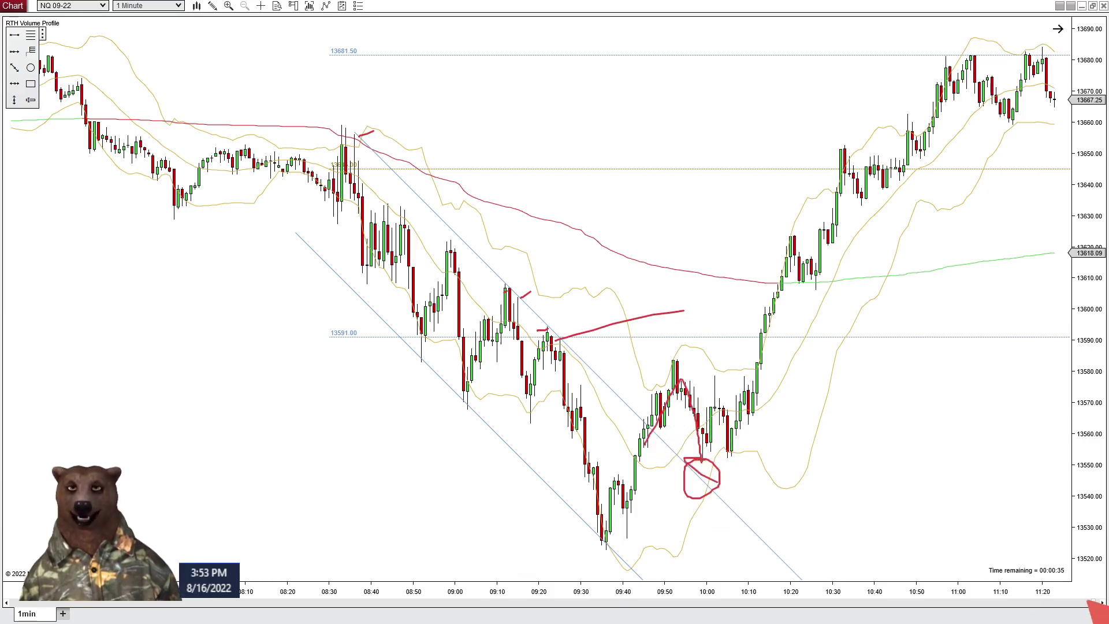
key(Escape)
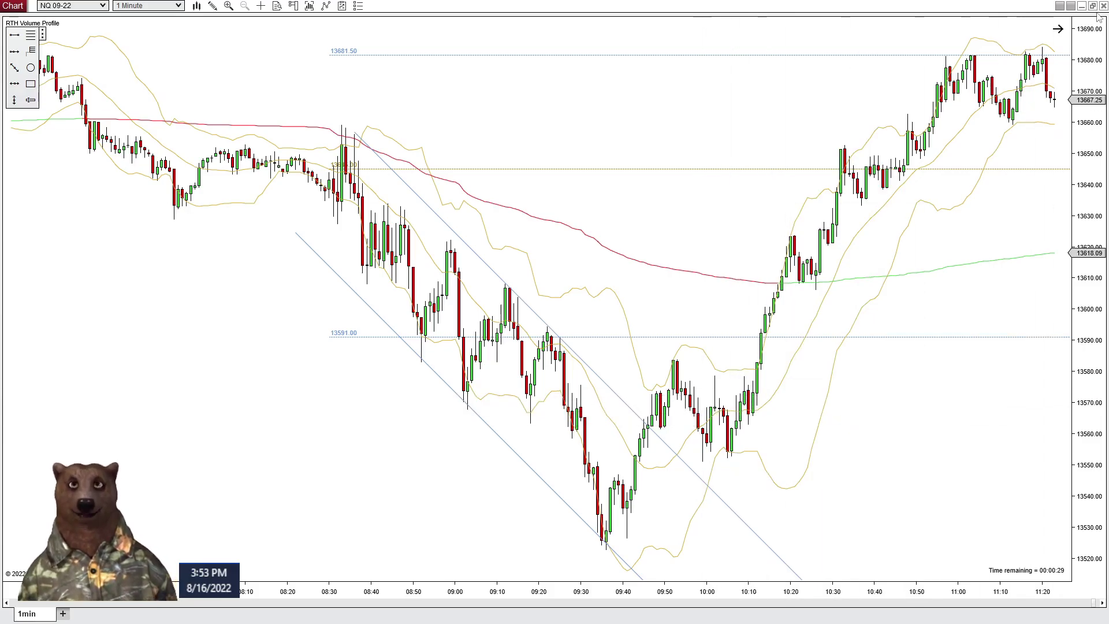
Step: Restore the 1-minute chart to its smaller size and examine the heatmap's liquidity and volume bubbles from 08:46 to 10:00
click(1093, 7)
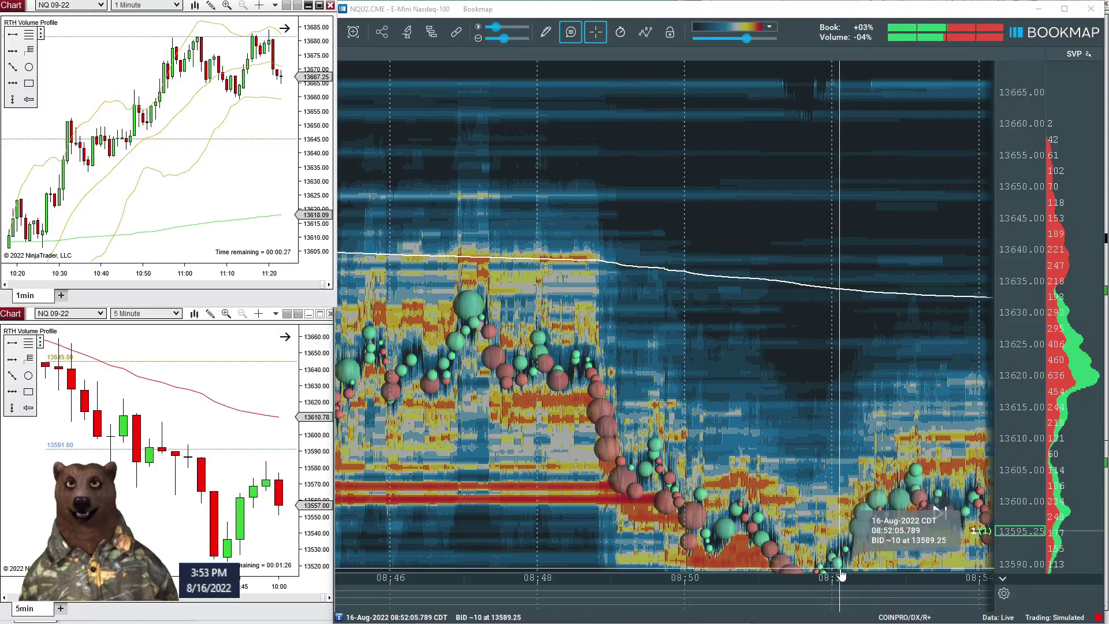
scroll(829, 465, down, 3)
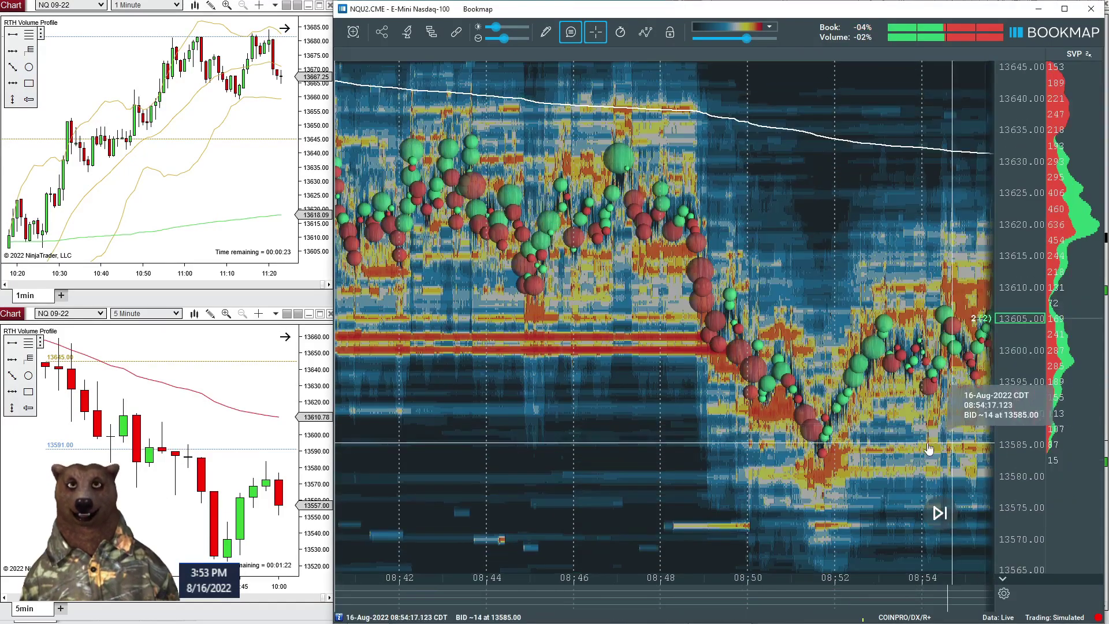
drag(857, 488, 607, 540)
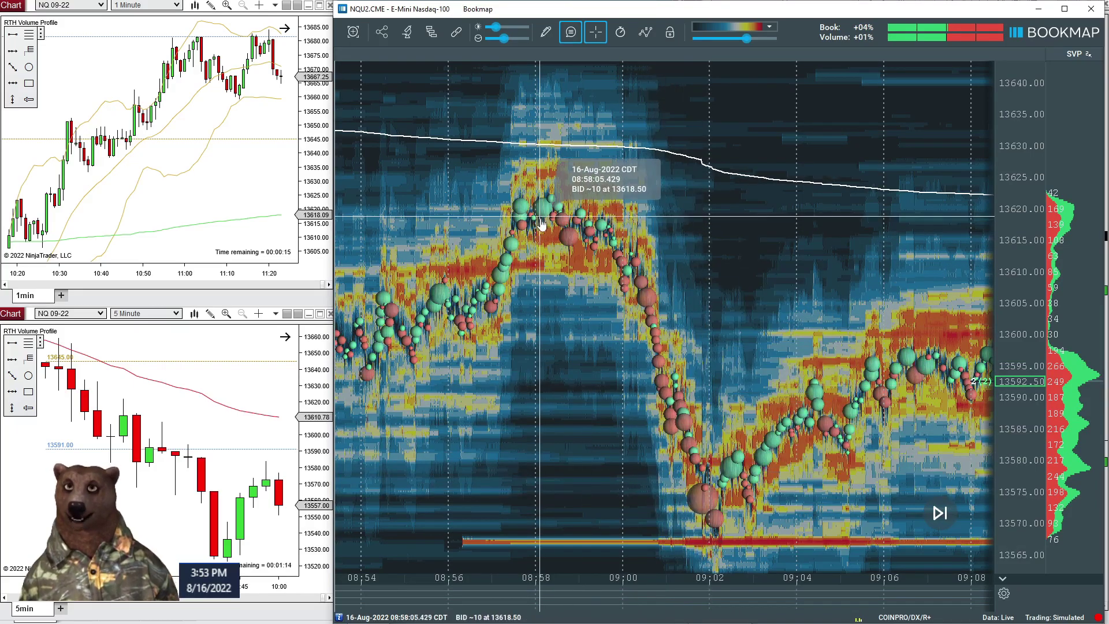
drag(688, 474, 520, 478)
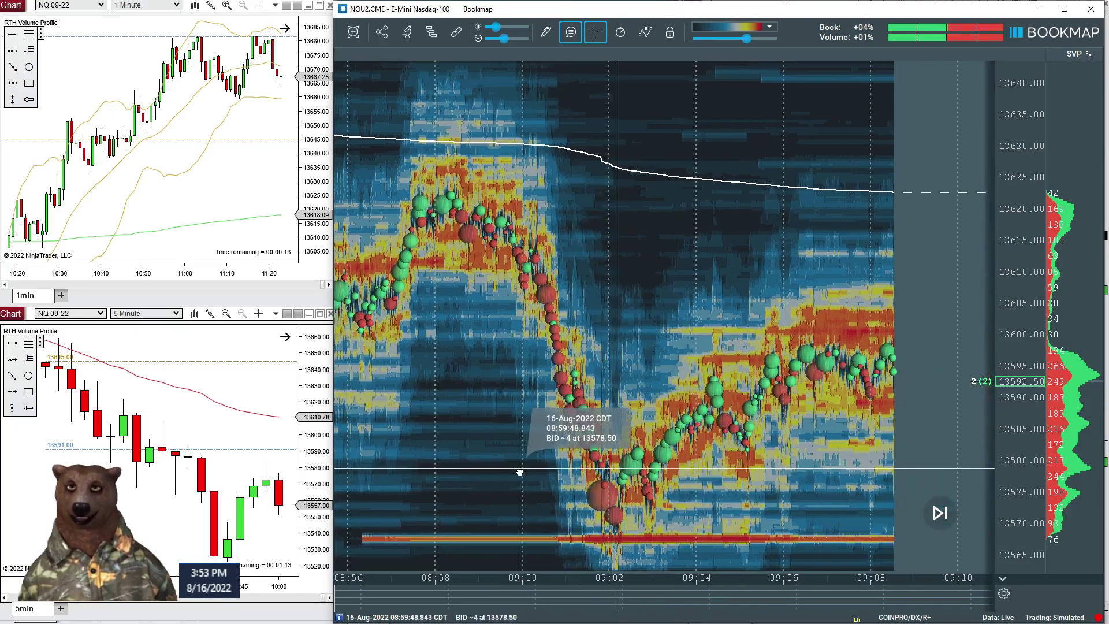
drag(838, 468, 661, 462)
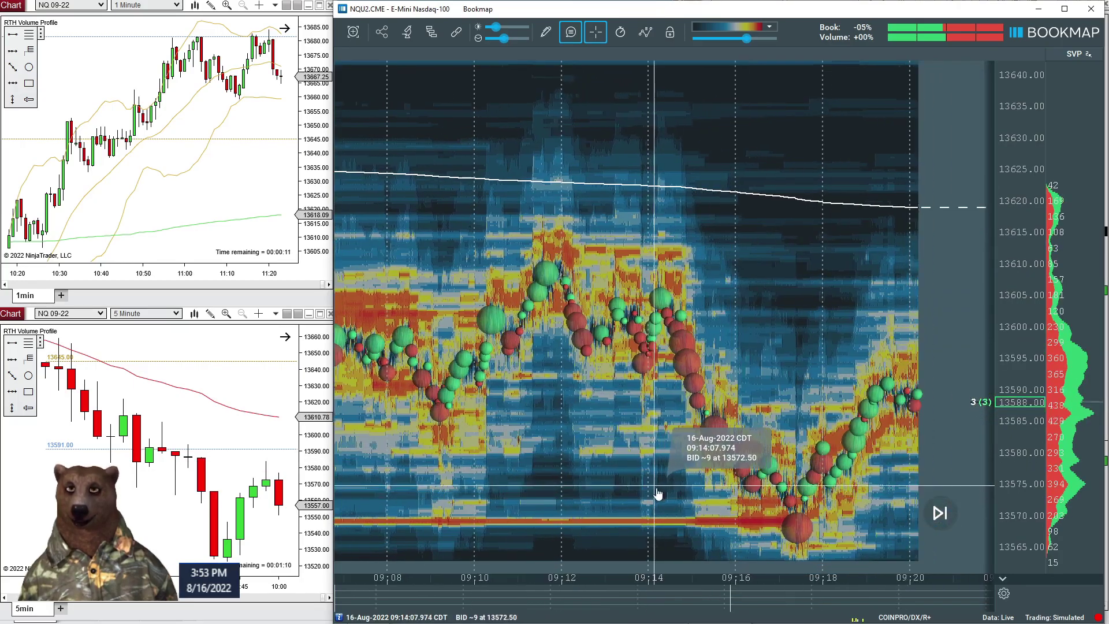
drag(895, 534, 484, 488)
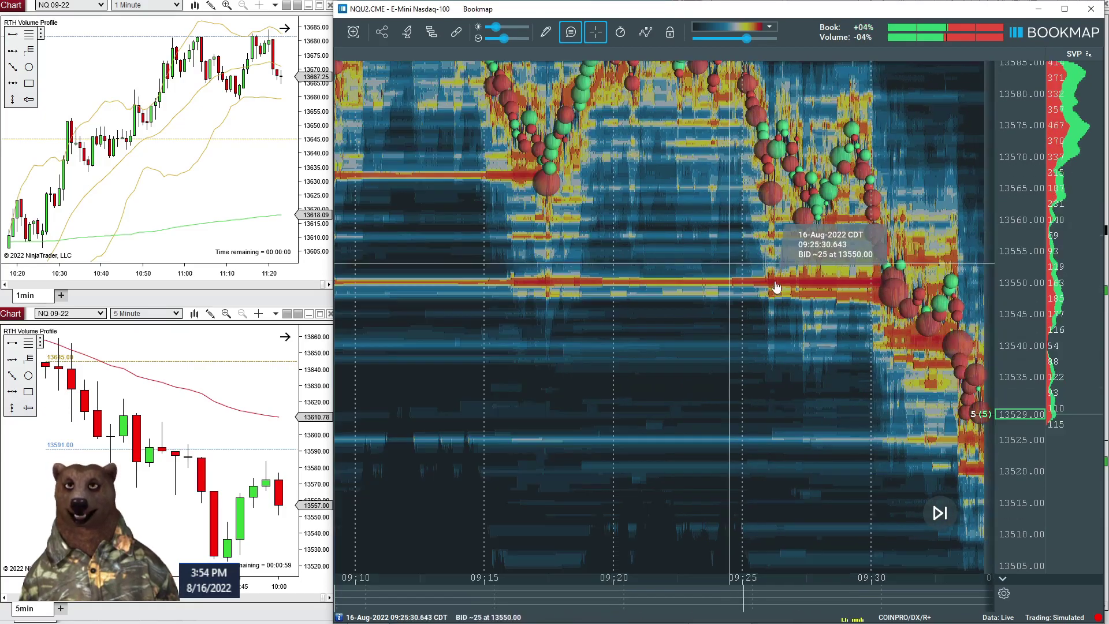
scroll(802, 382, down, 2)
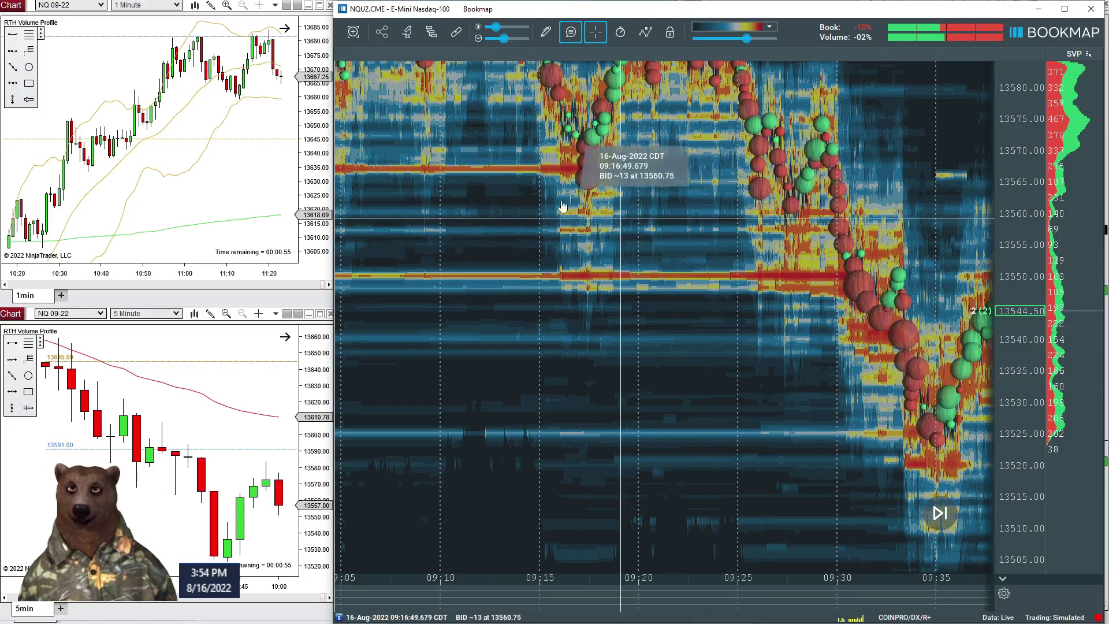
drag(849, 408, 670, 404)
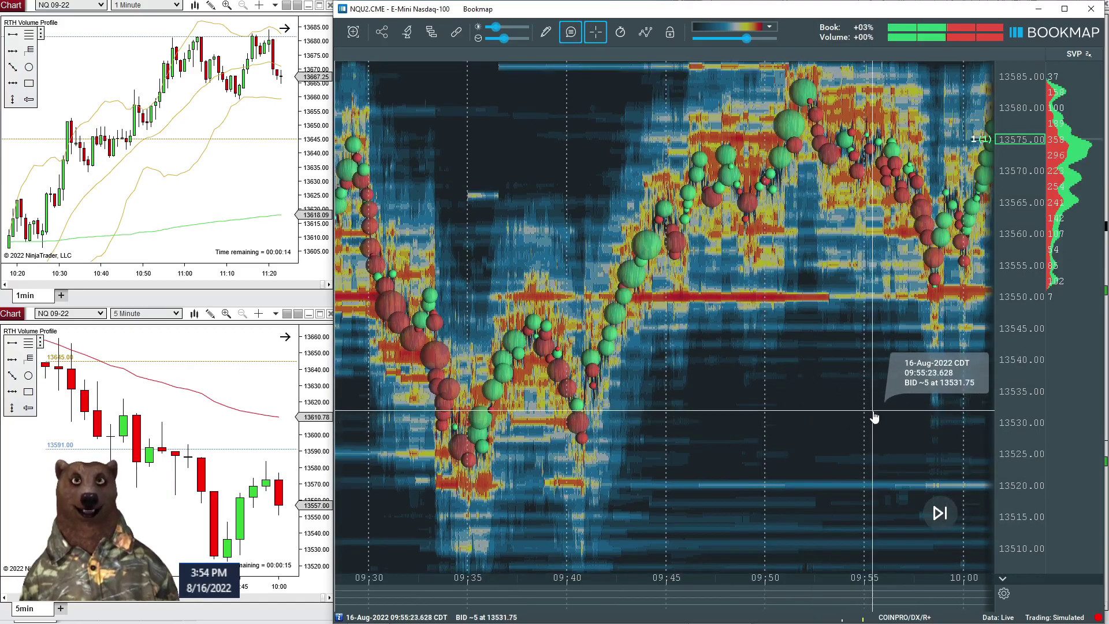
scroll(821, 420, down, 3)
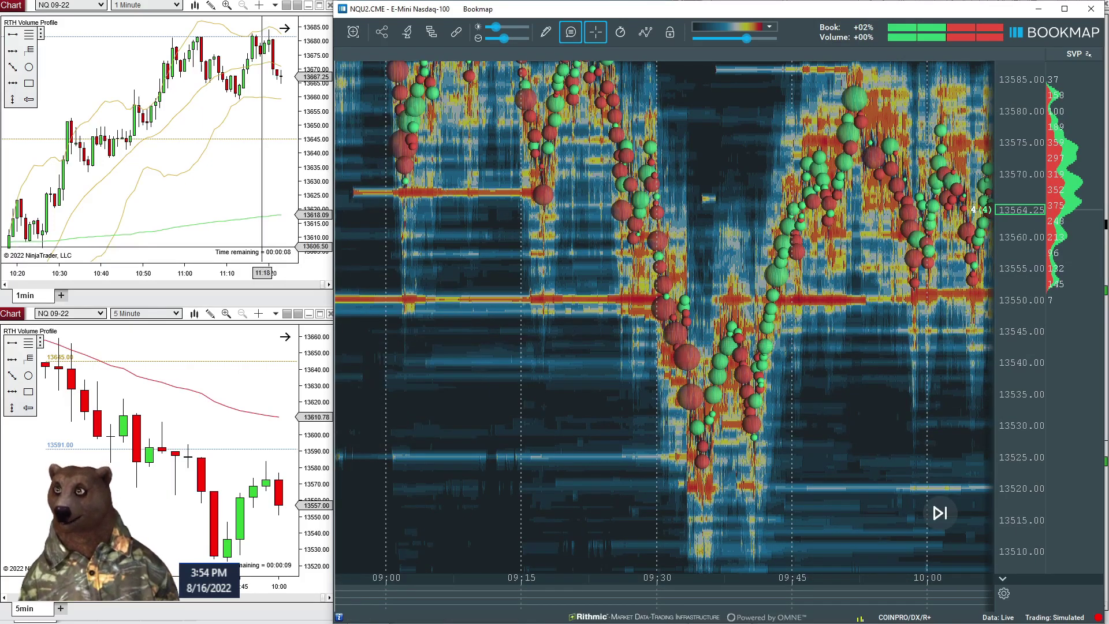
Step: Show the 09:30 to 10:20 price action on the 1-minute chart for comparison with the heatmap
click(139, 234)
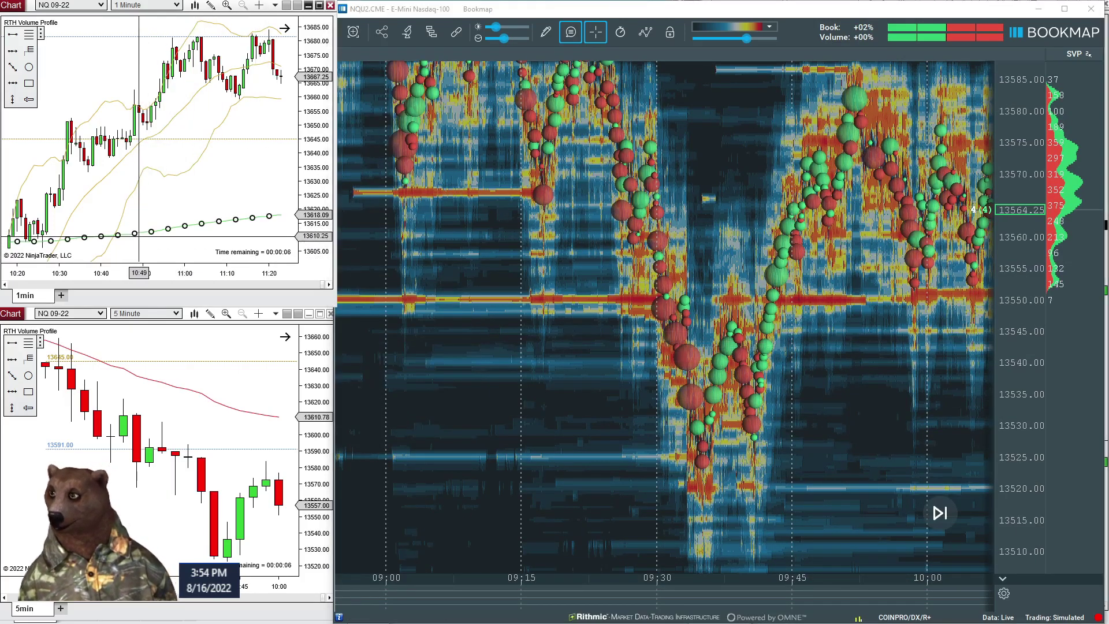
scroll(228, 215, up, 5)
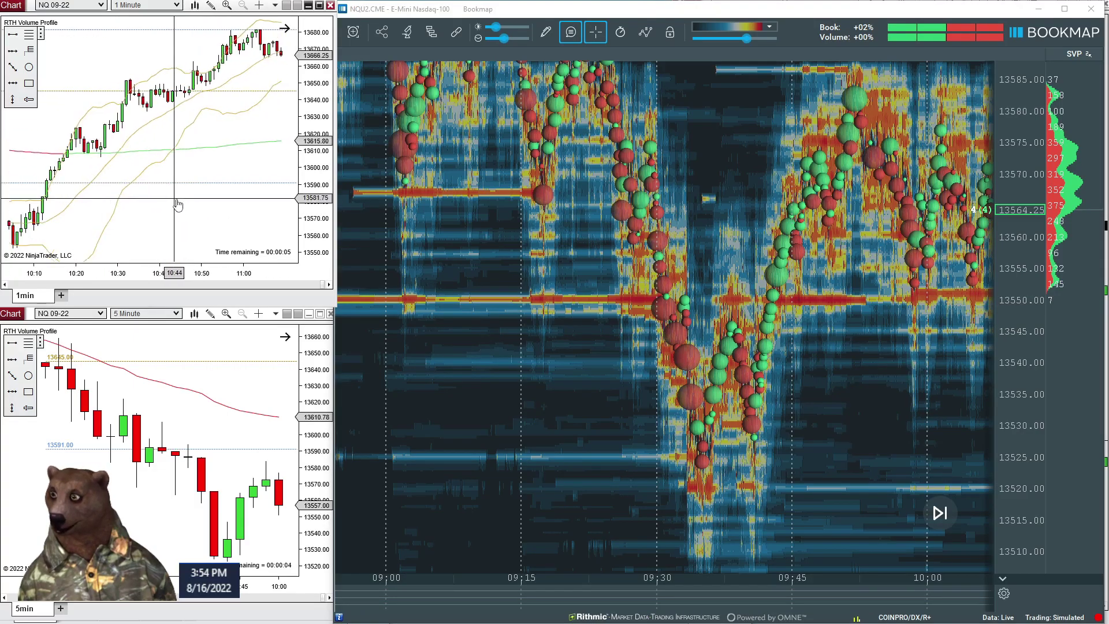
scroll(229, 215, up, 2)
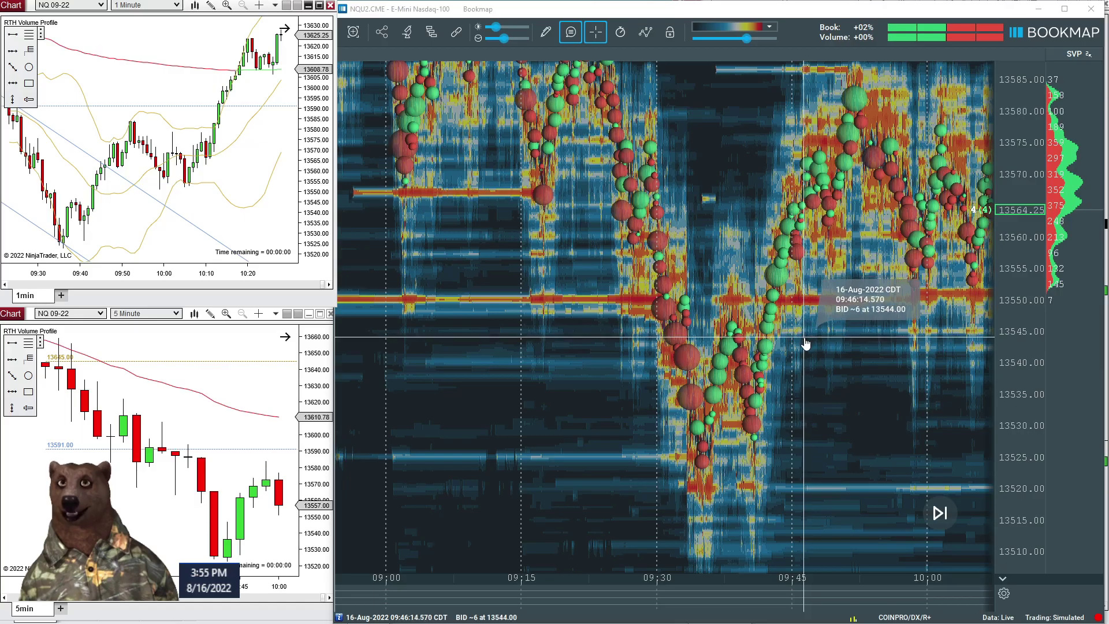
Step: Sketch the descending channel's upper and lower lines on the heatmap, circle the rally up to 10:15, and clear the marks
scroll(900, 471, down, 4)
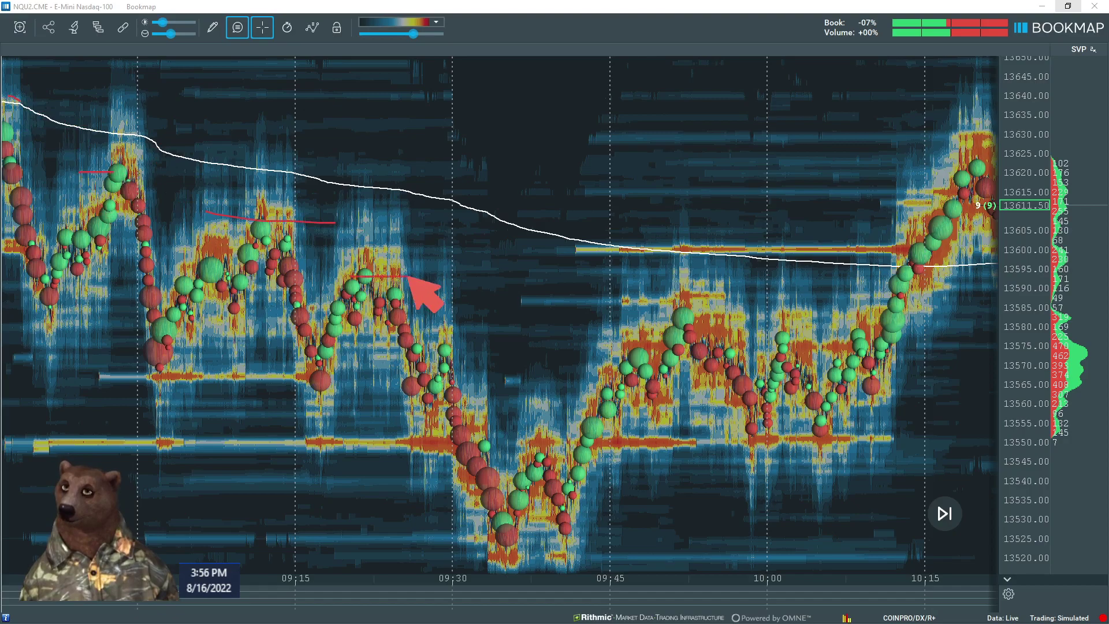
drag(42, 95, 521, 325)
drag(30, 328, 486, 559)
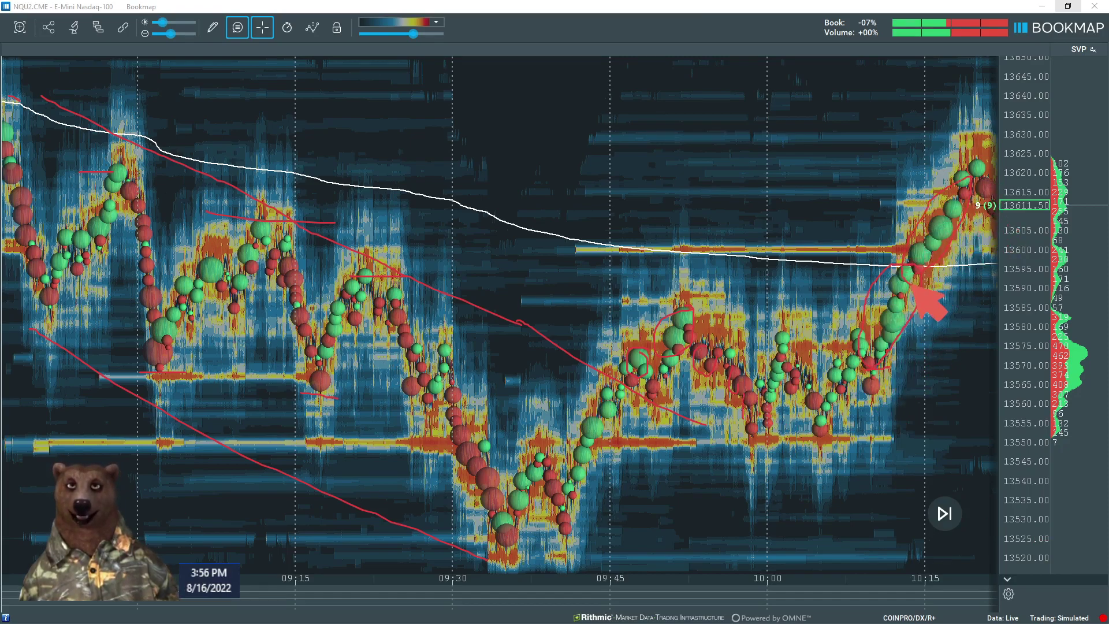
key(Escape)
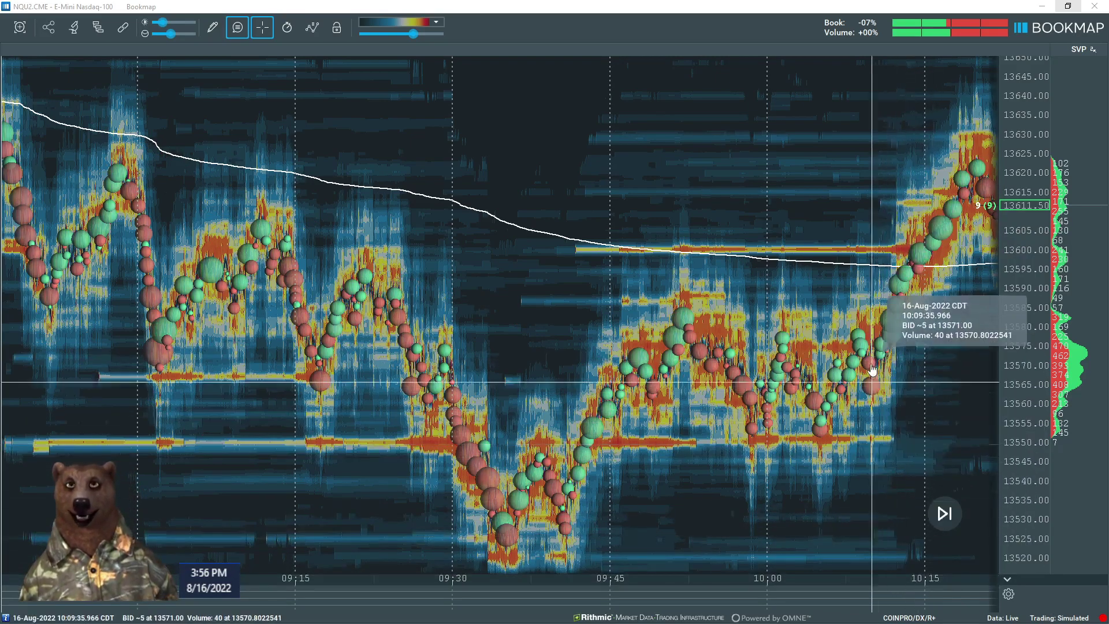
Step: Examine the heatmap's liquidity bands and volume bubbles around the 09:55 to 10:18 consolidation and upward breakout
scroll(875, 358, up, 5)
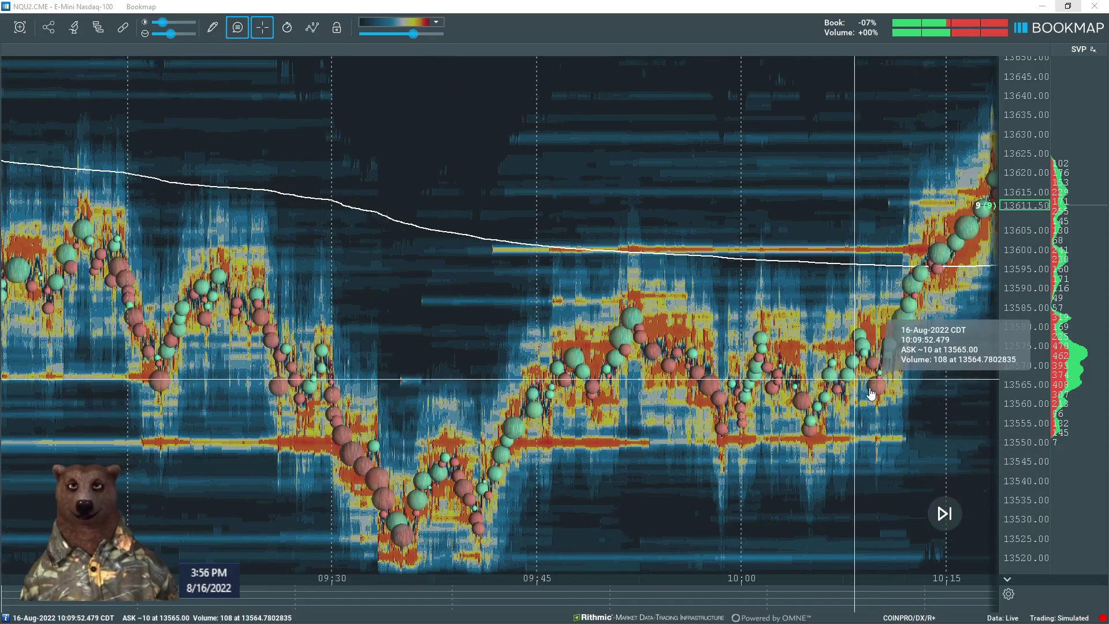
scroll(866, 439, down, 5)
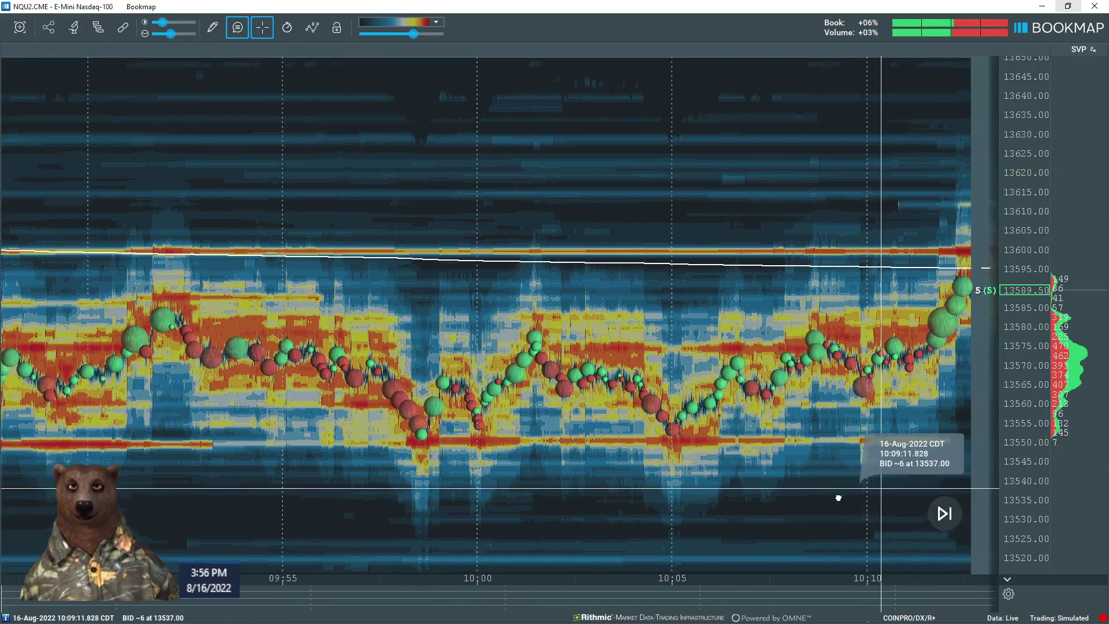
scroll(702, 373, down, 3)
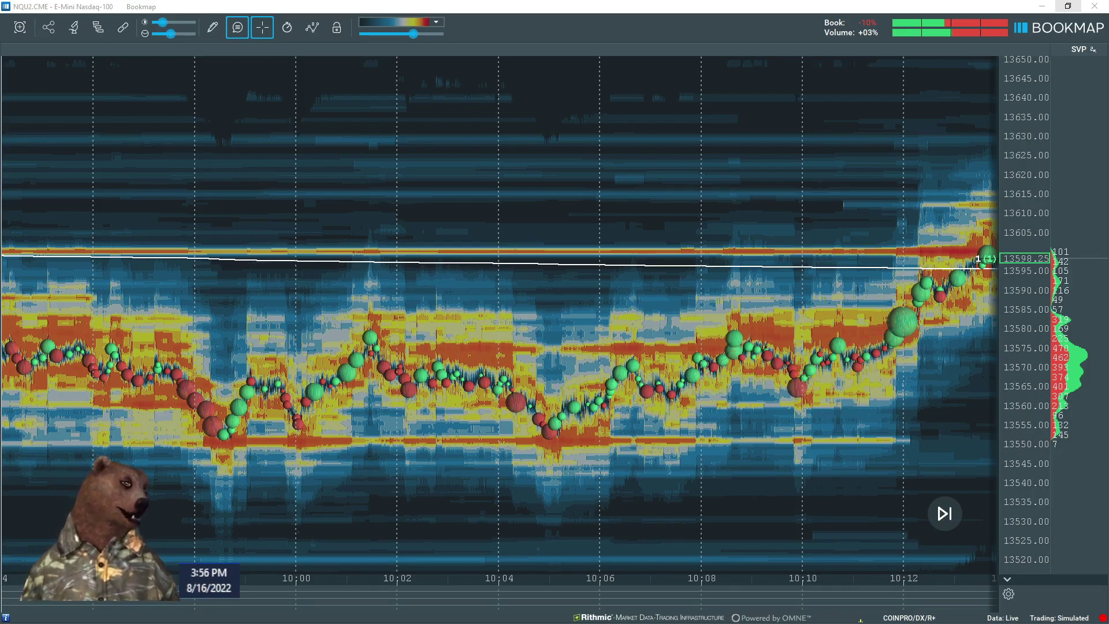
drag(793, 562, 806, 561)
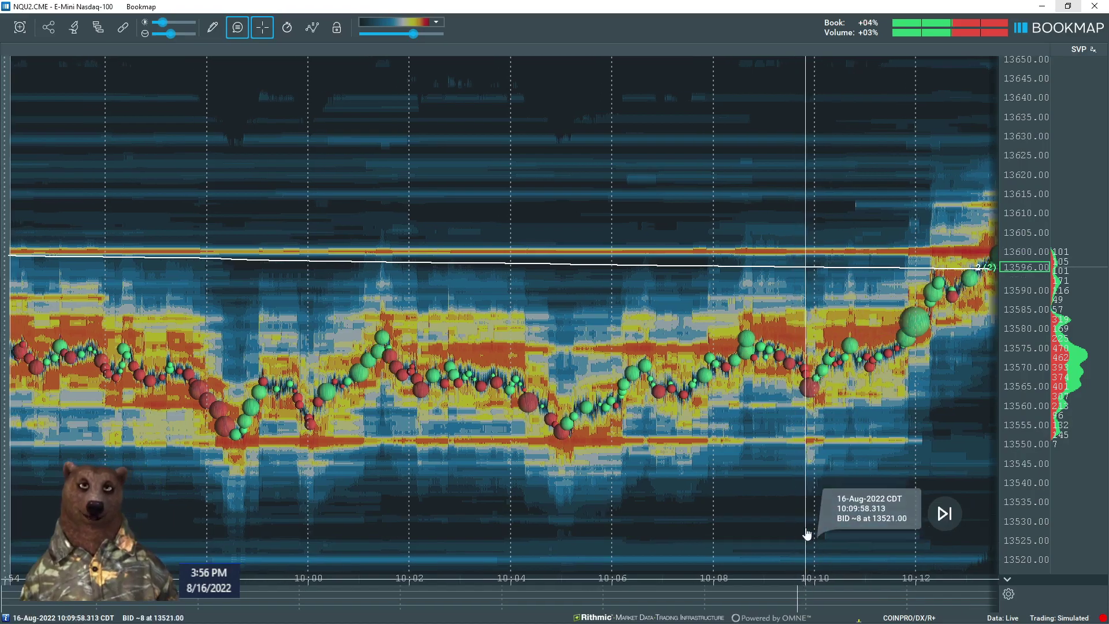
drag(855, 465, 535, 453)
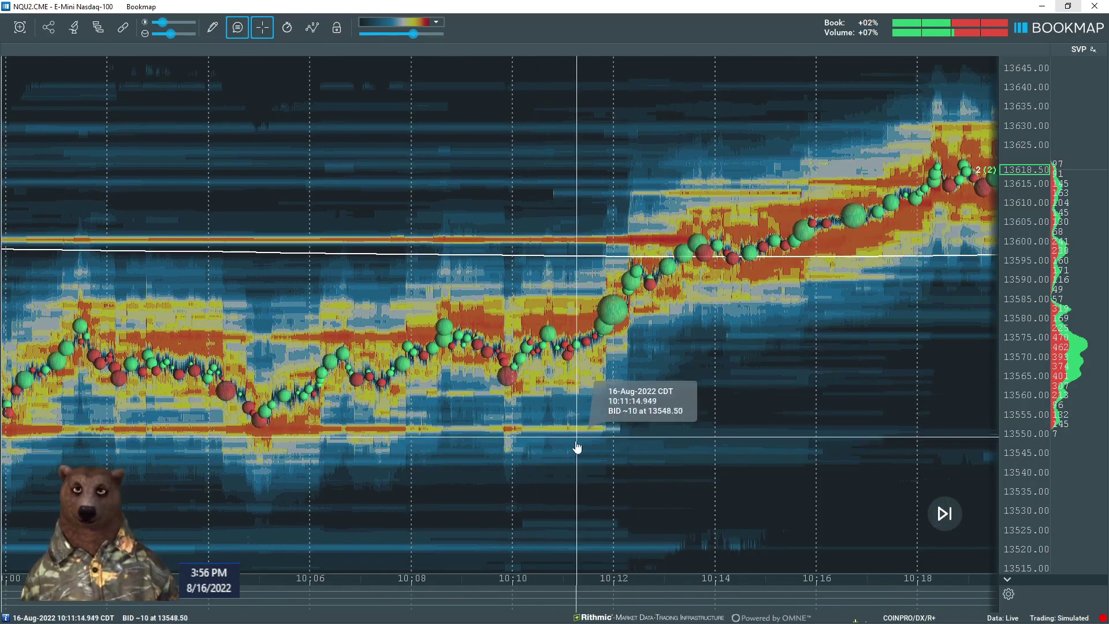
drag(578, 444, 810, 475)
drag(460, 493, 574, 490)
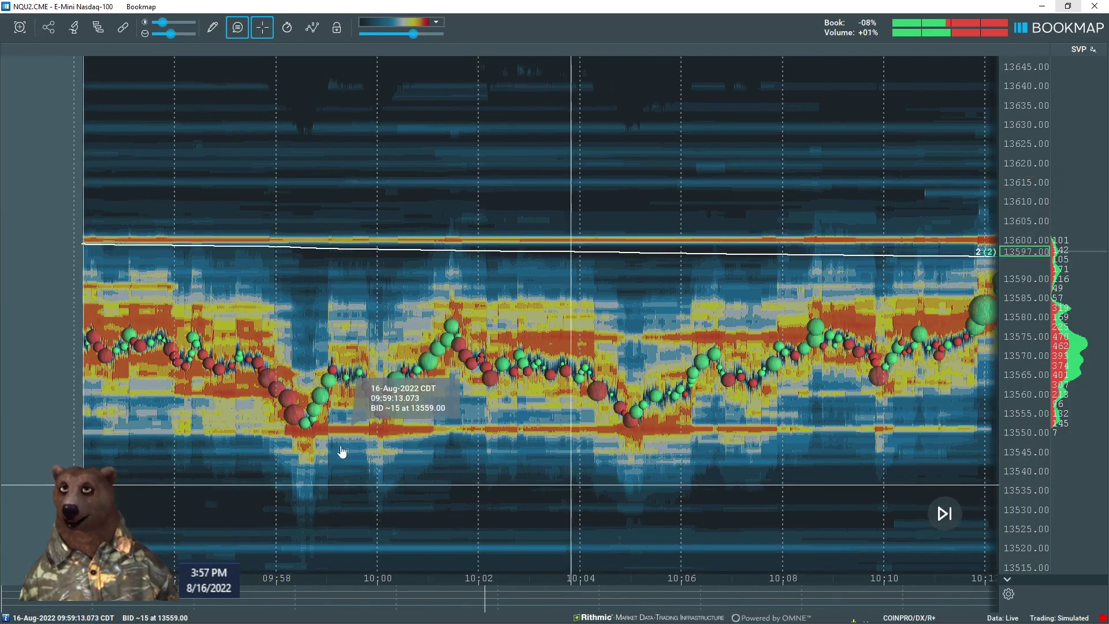
scroll(359, 471, down, 3)
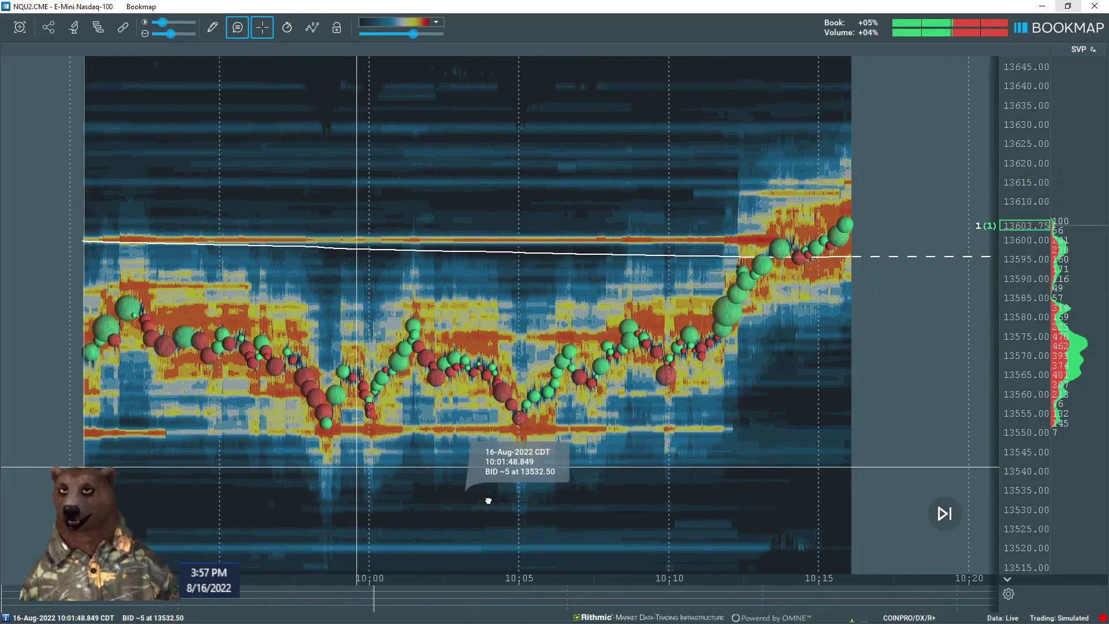
drag(451, 506, 578, 499)
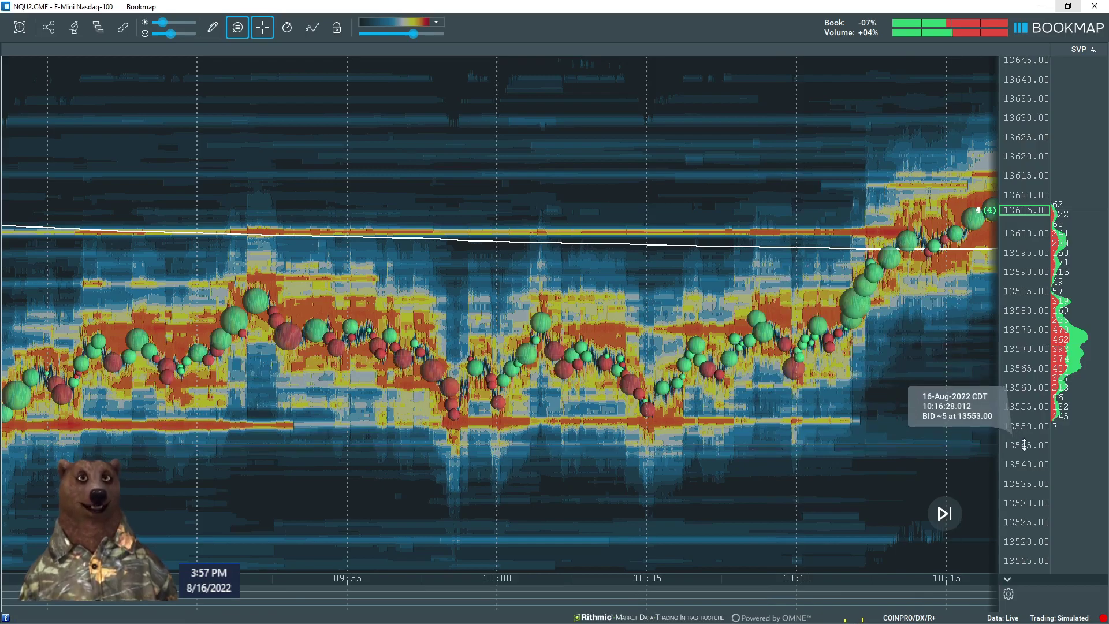
Step: Insert a second volume profile column beside the existing one and set it to Chart Range Accumulated
click(1080, 51)
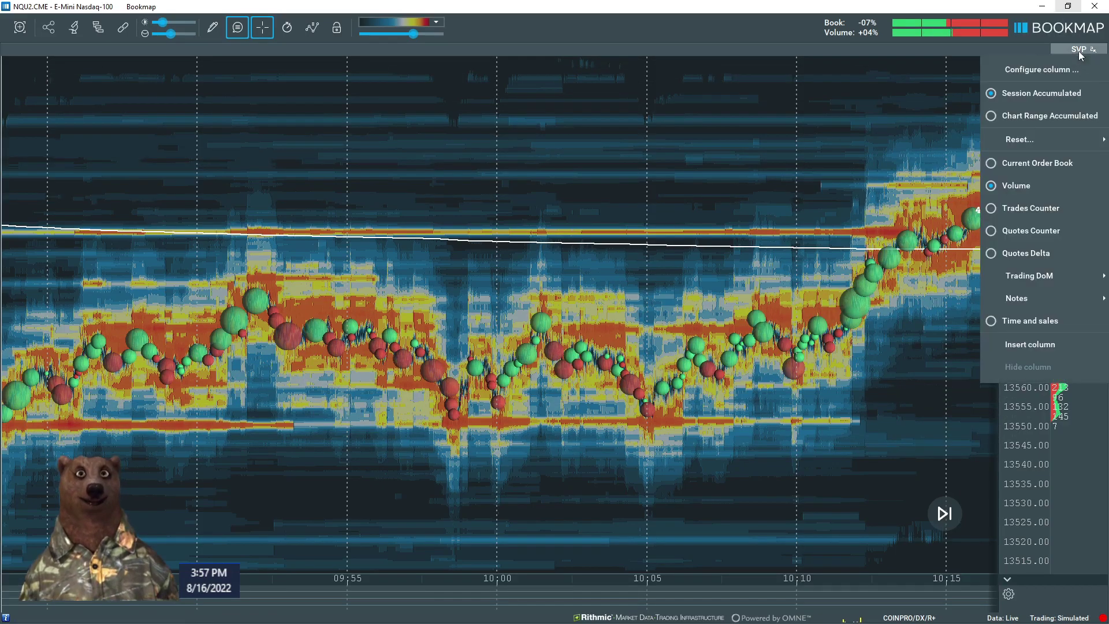
click(1020, 336)
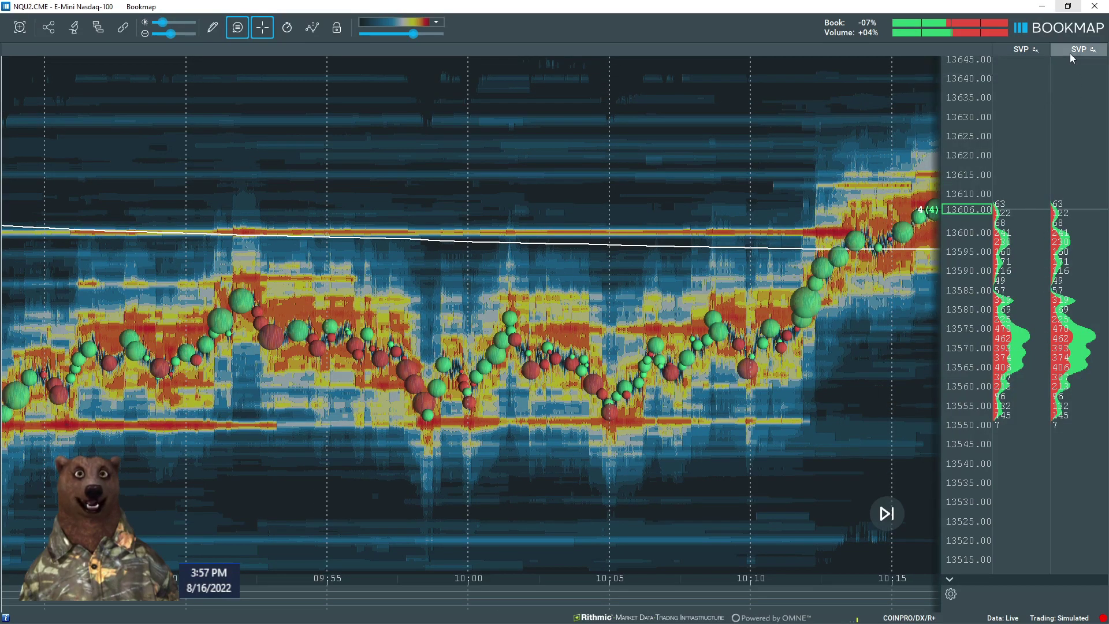
click(1070, 53)
click(1034, 116)
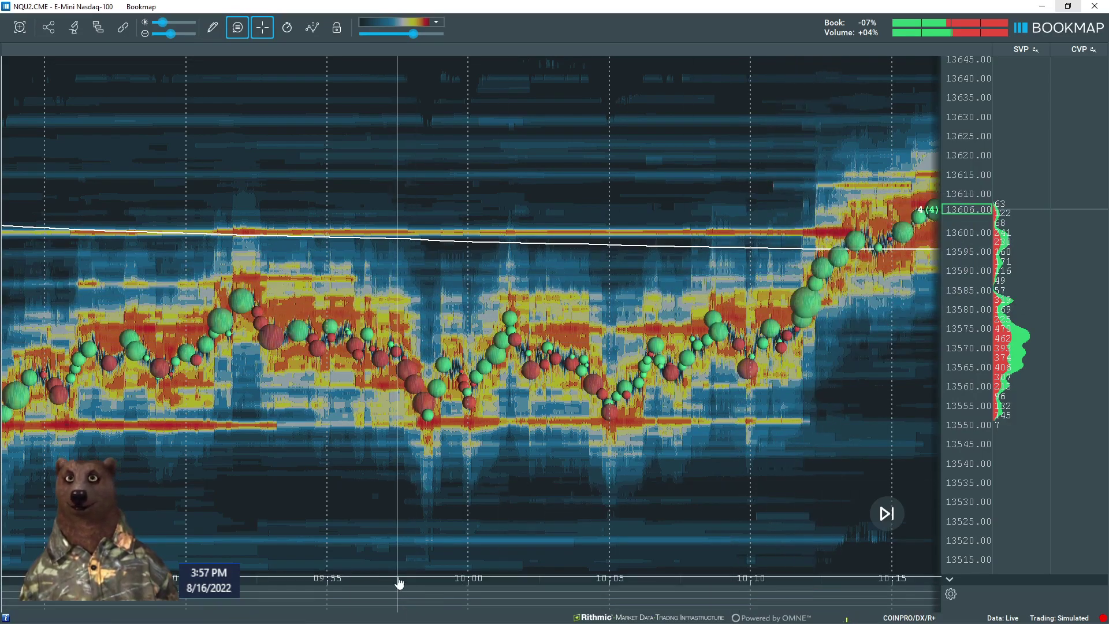
Step: Examine the earlier decline on the heatmap, going back from 10:10 to the 08:30 open, alongside the chart-range volume profile
drag(363, 555, 584, 525)
scroll(428, 547, down, 2)
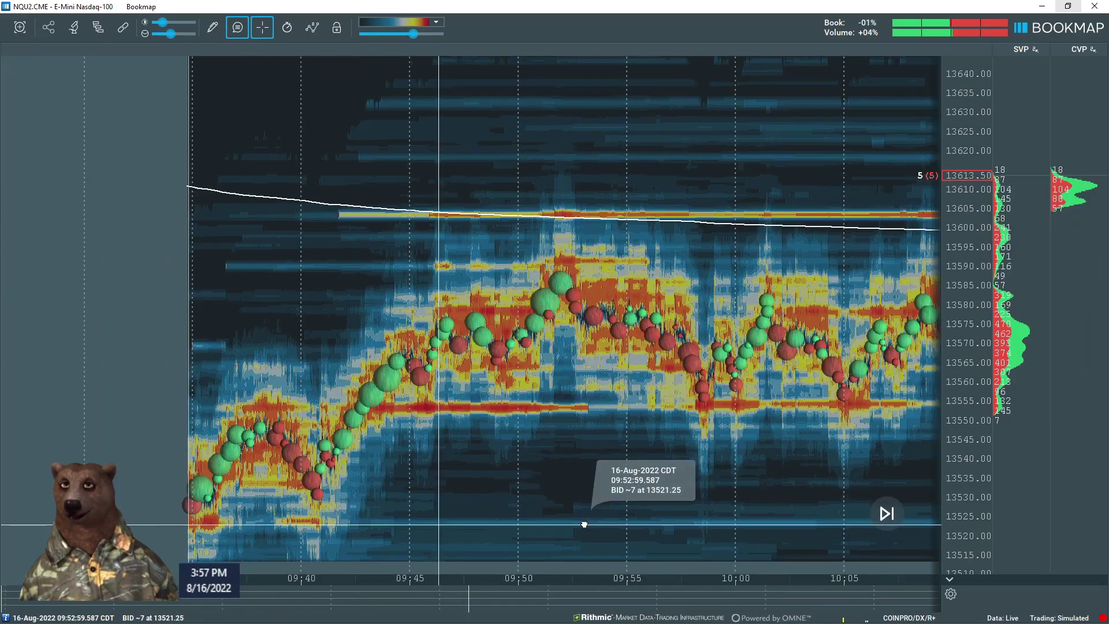
scroll(482, 454, down, 2)
drag(495, 491, 614, 468)
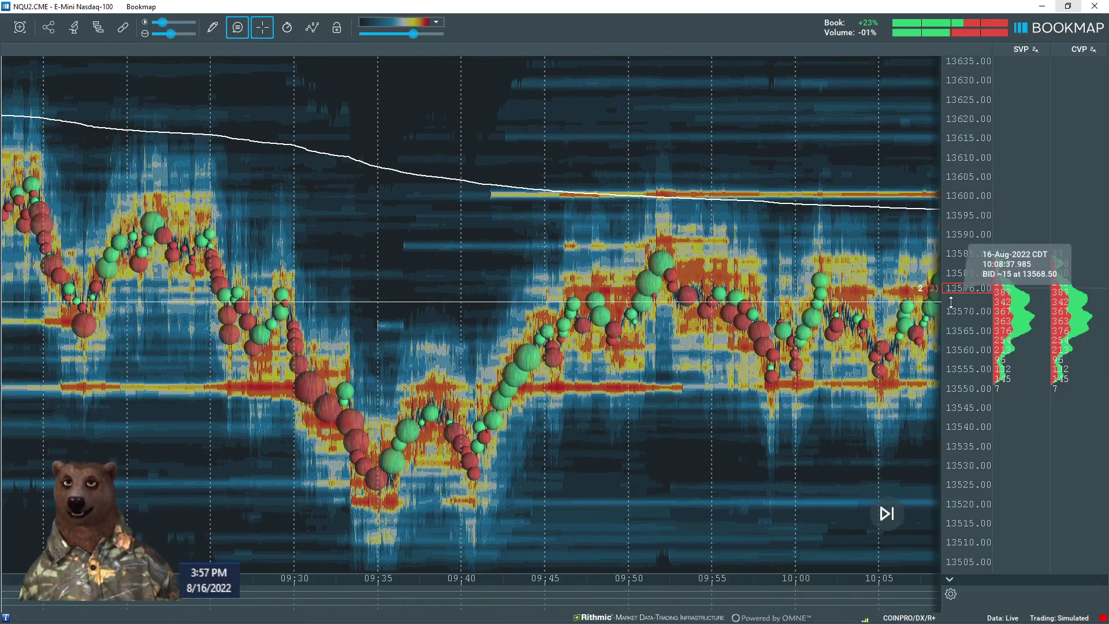
drag(824, 466, 795, 462)
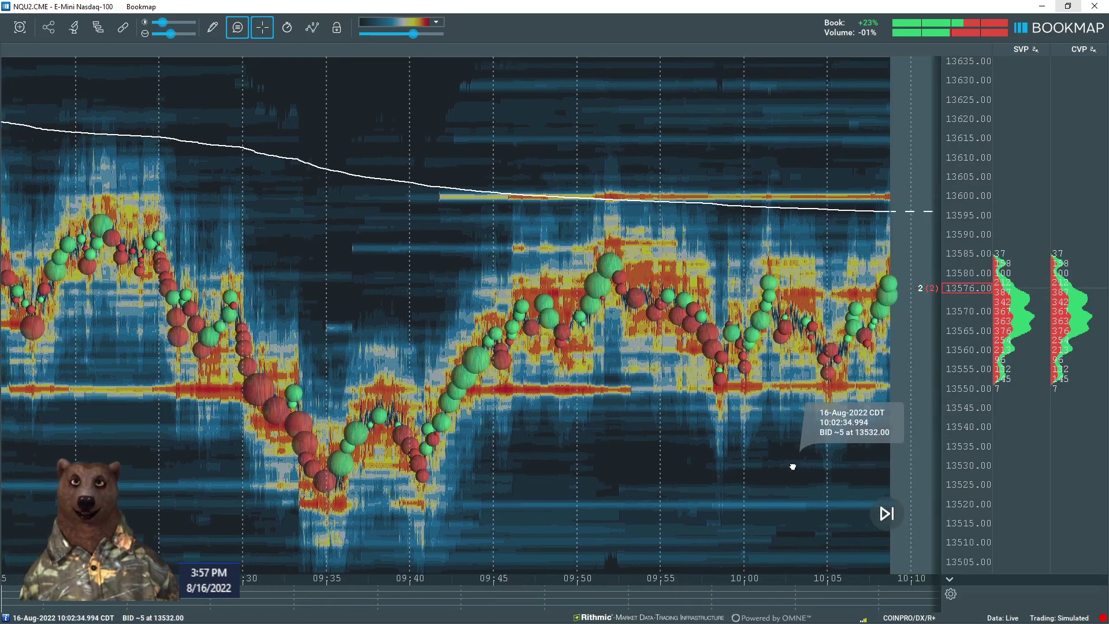
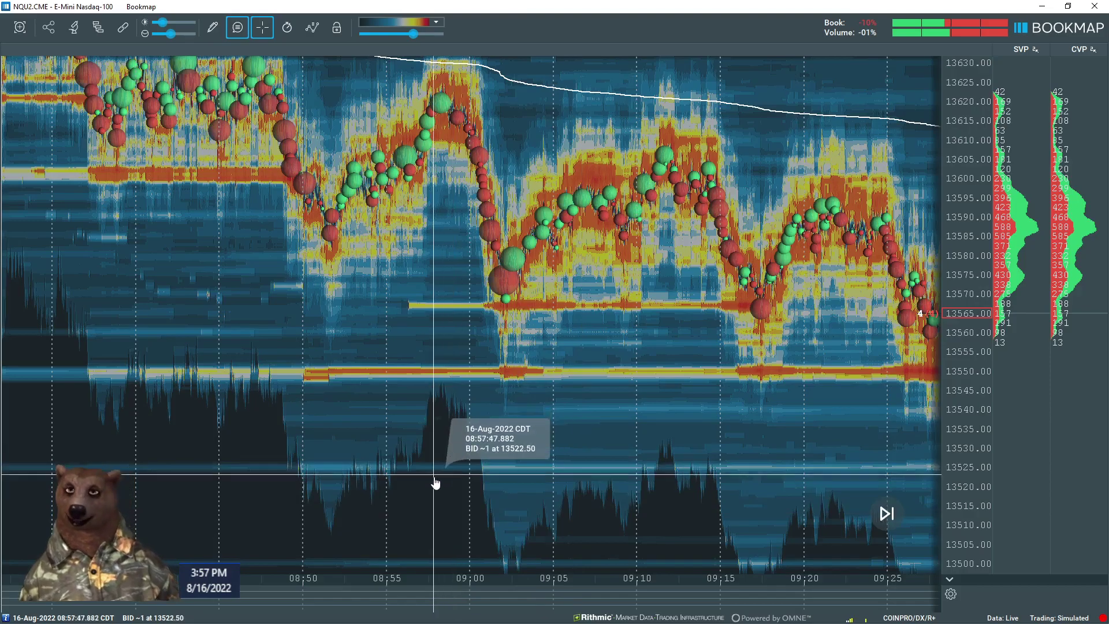
drag(428, 485, 450, 426)
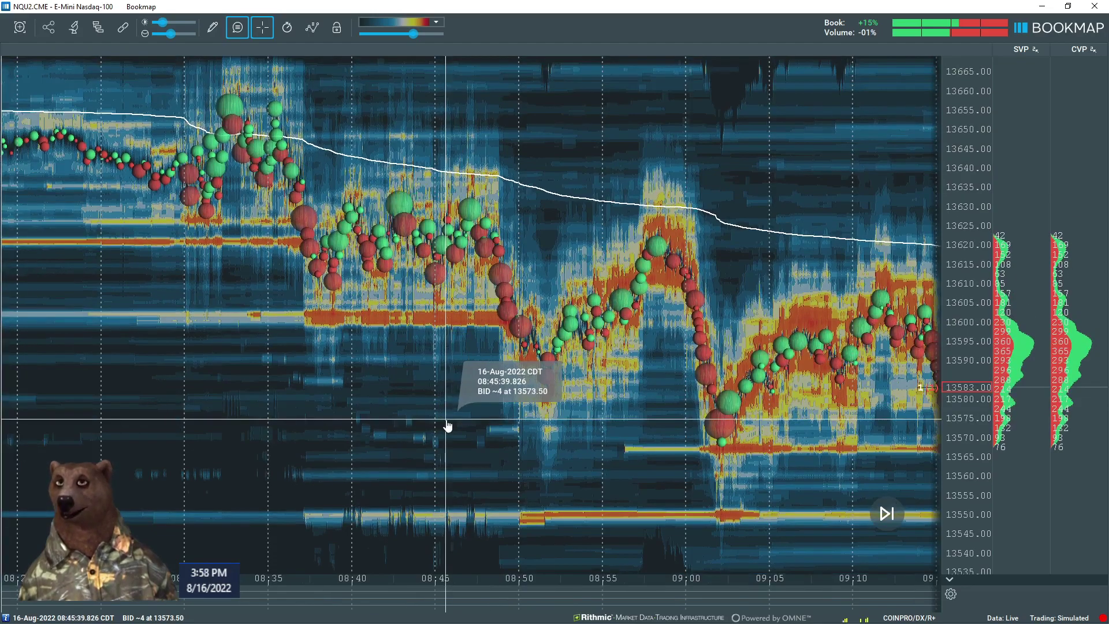
drag(427, 454, 463, 480)
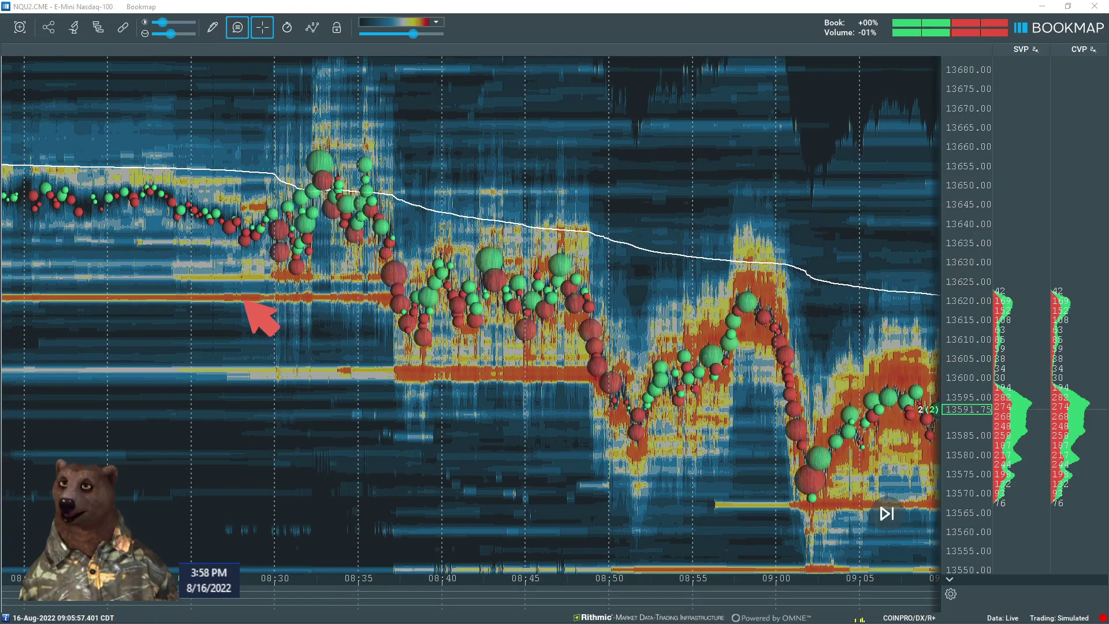
Step: Mark the liquidity bands near 13620 and 13600 and the one under the 09:02 low with temporary pen strokes
drag(102, 299, 383, 295)
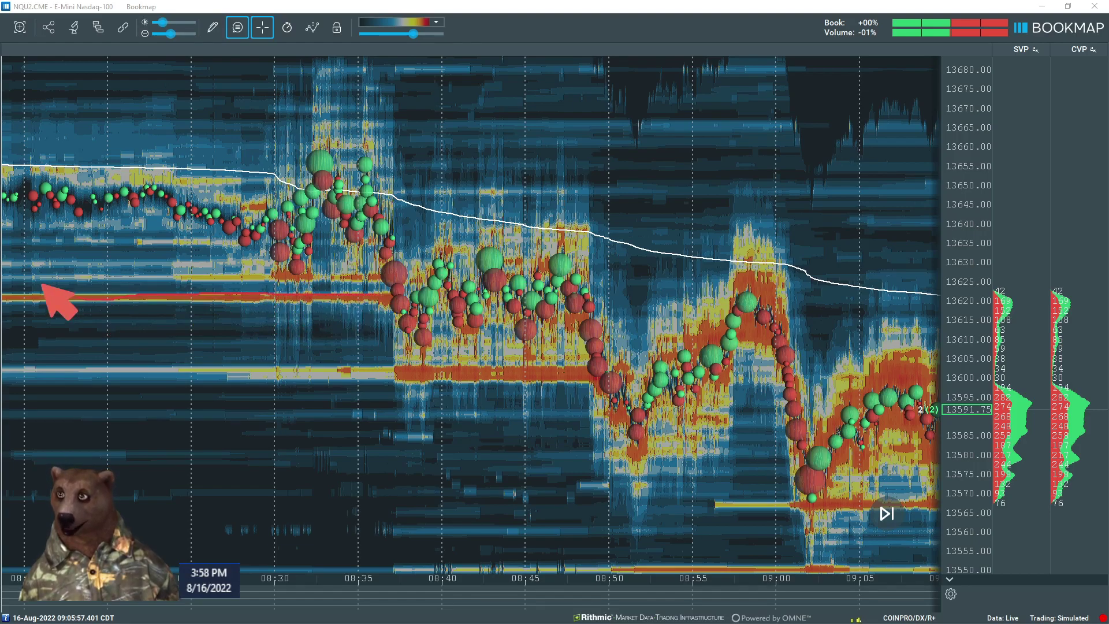
mouse_move(92, 286)
mouse_down()
mouse_move(92, 300)
mouse_move(276, 313)
mouse_up()
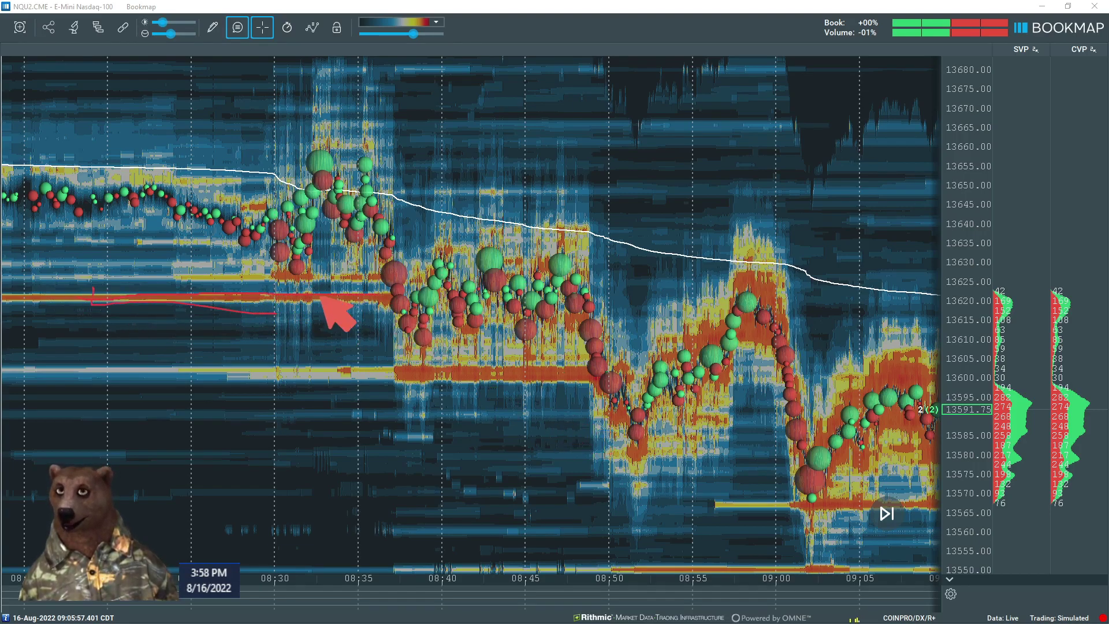
mouse_move(392, 294)
mouse_down()
mouse_move(408, 327)
mouse_move(391, 376)
mouse_move(398, 396)
mouse_move(540, 403)
mouse_up()
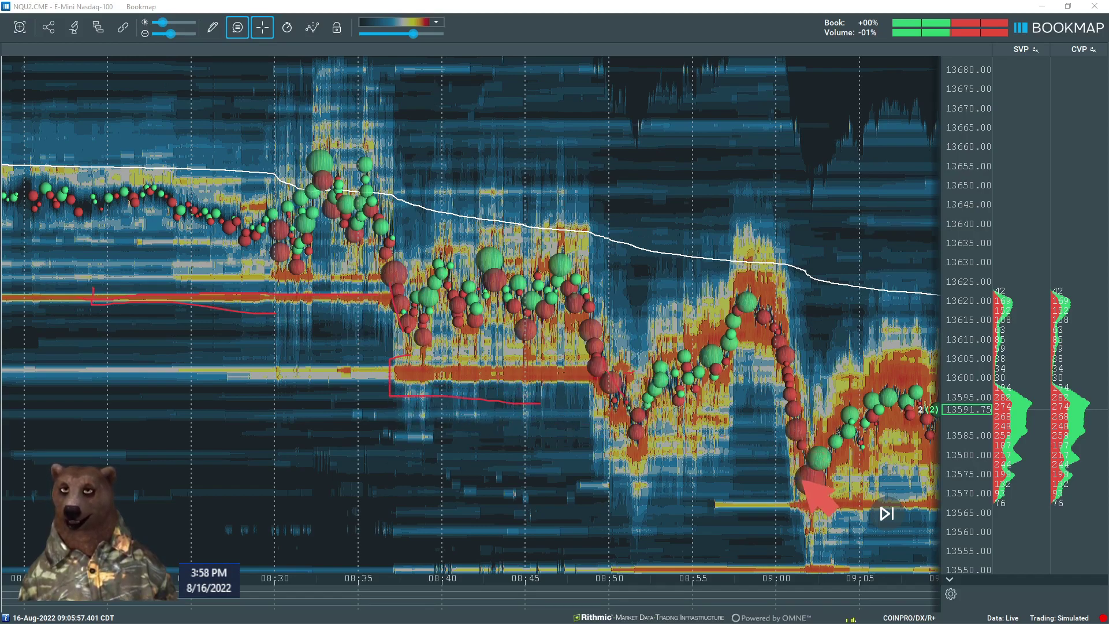
mouse_move(799, 480)
mouse_down()
mouse_move(857, 518)
mouse_move(826, 491)
mouse_up()
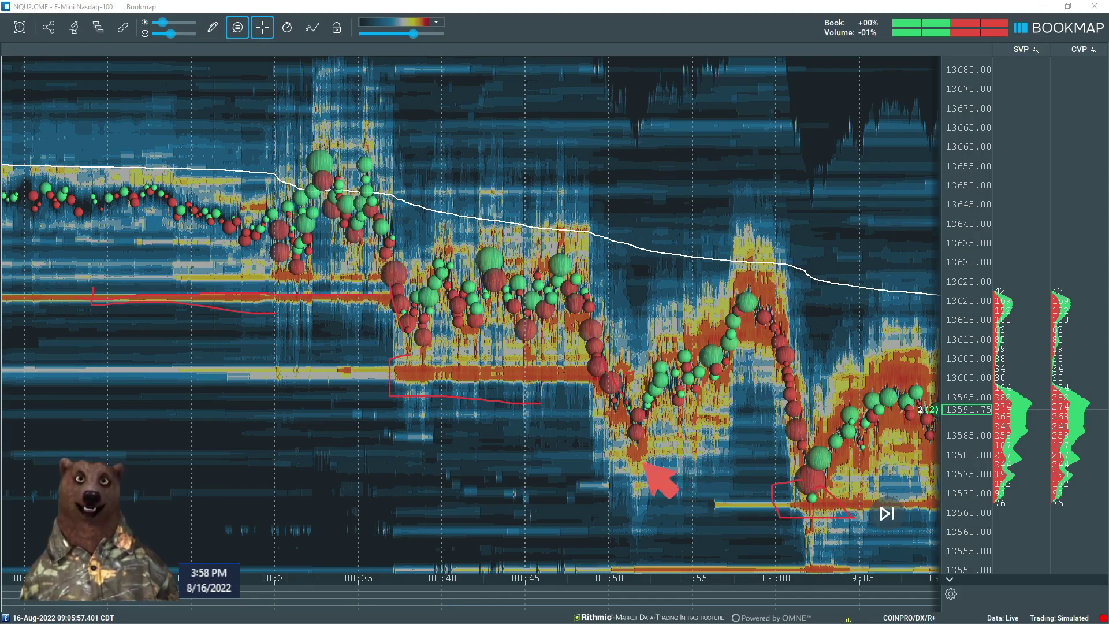
Step: Sketch a rising line under the 08:52 to 09:00 rally, circle the drop after 09:00, and clear all pen marks
drag(622, 455, 820, 299)
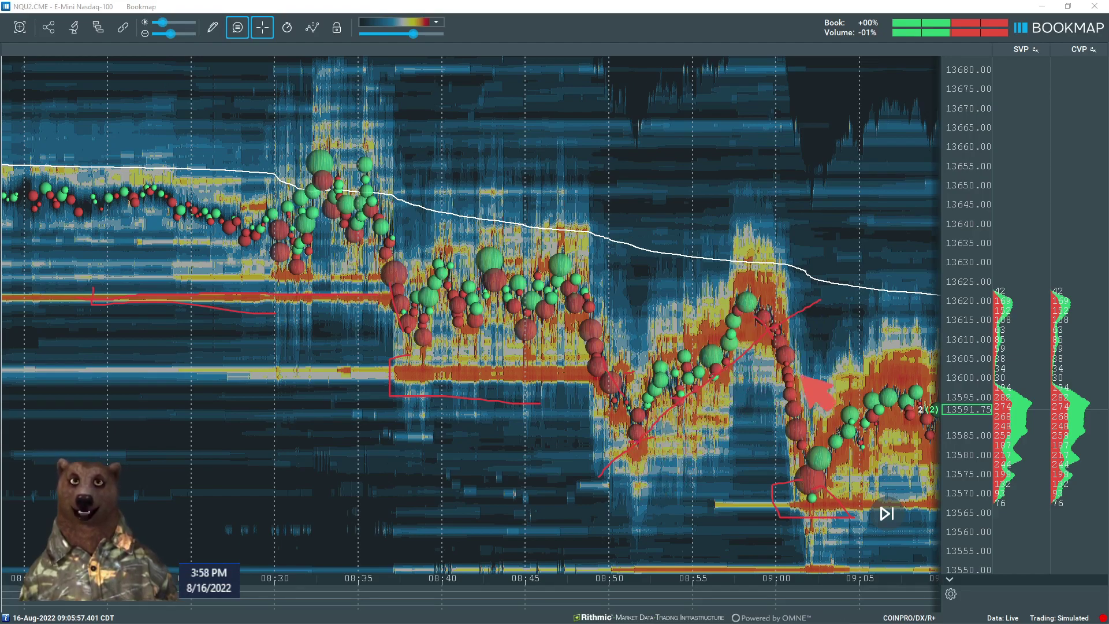
mouse_move(773, 326)
mouse_down()
mouse_move(796, 461)
mouse_move(816, 426)
mouse_move(811, 360)
mouse_move(783, 319)
mouse_up()
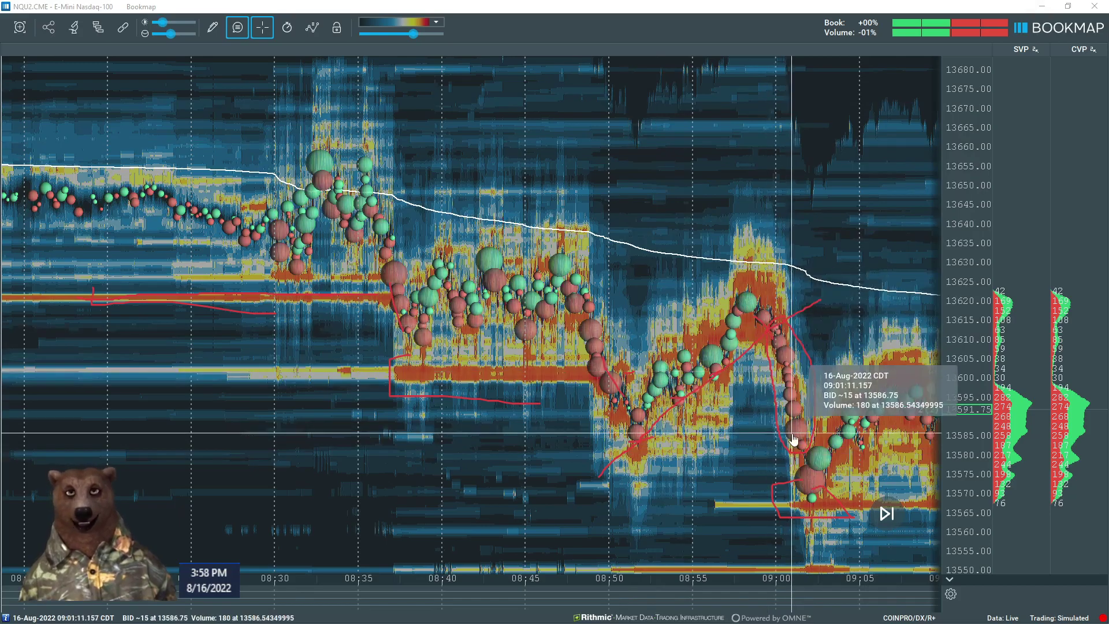
scroll(839, 381, up, 5)
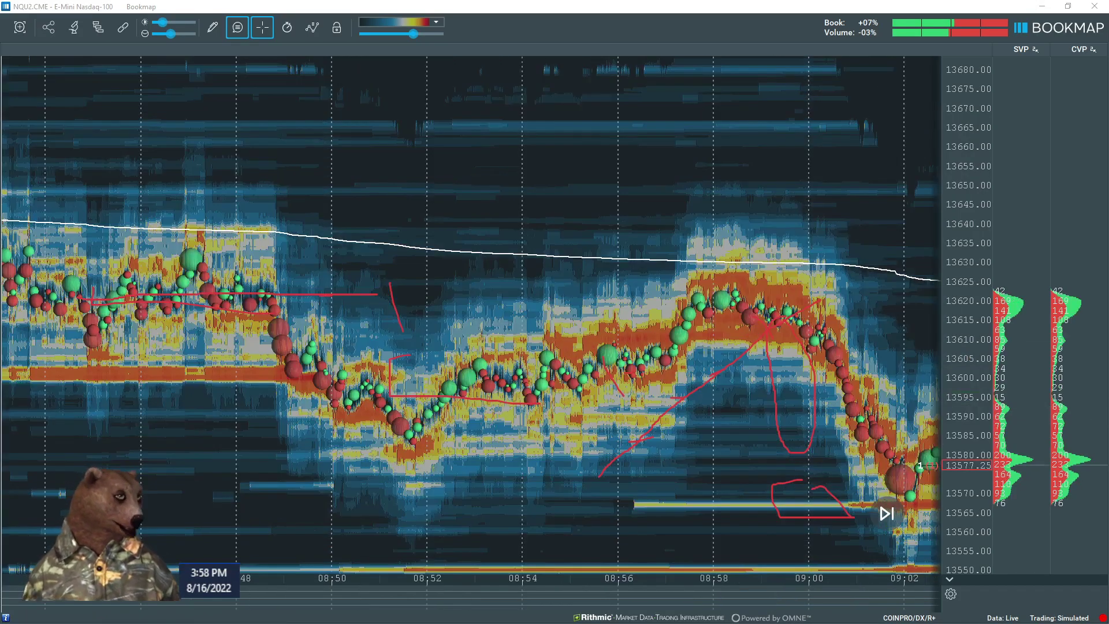
key(Escape)
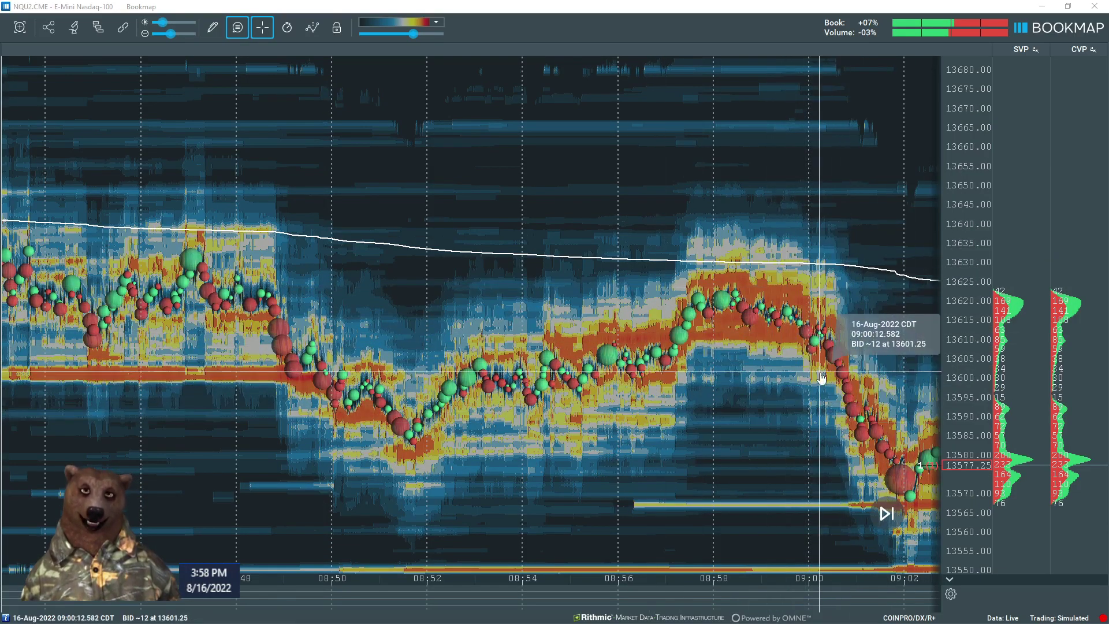
Step: Restore the heatmap window to its smaller size and maximize the NQ 09-22 1-minute chart
scroll(822, 378, down, 2)
scroll(821, 379, down, 3)
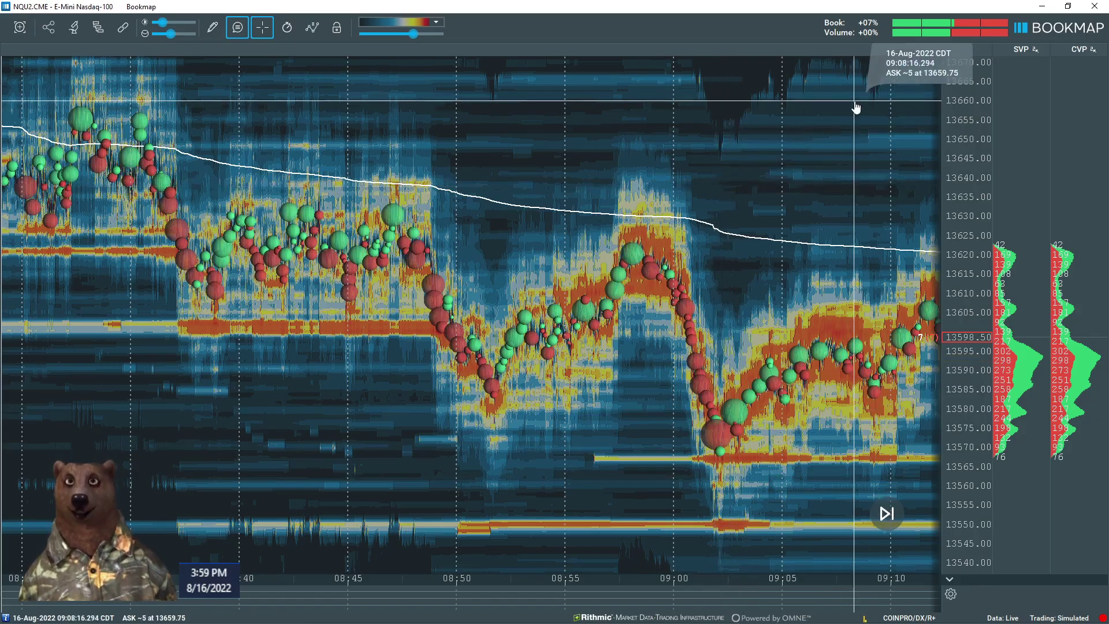
click(1067, 6)
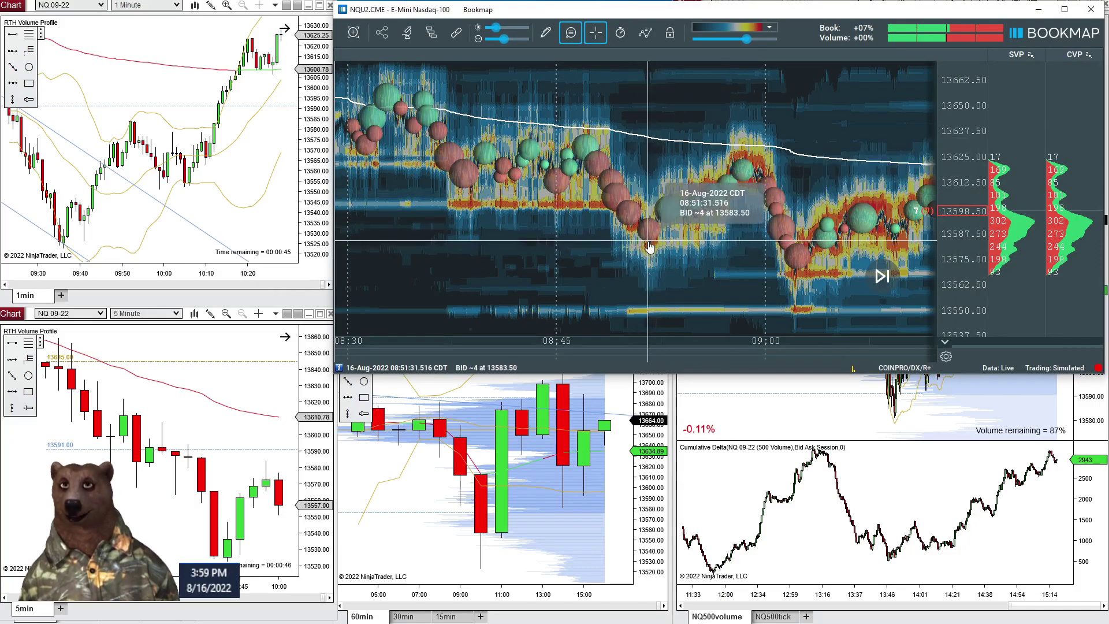
click(319, 6)
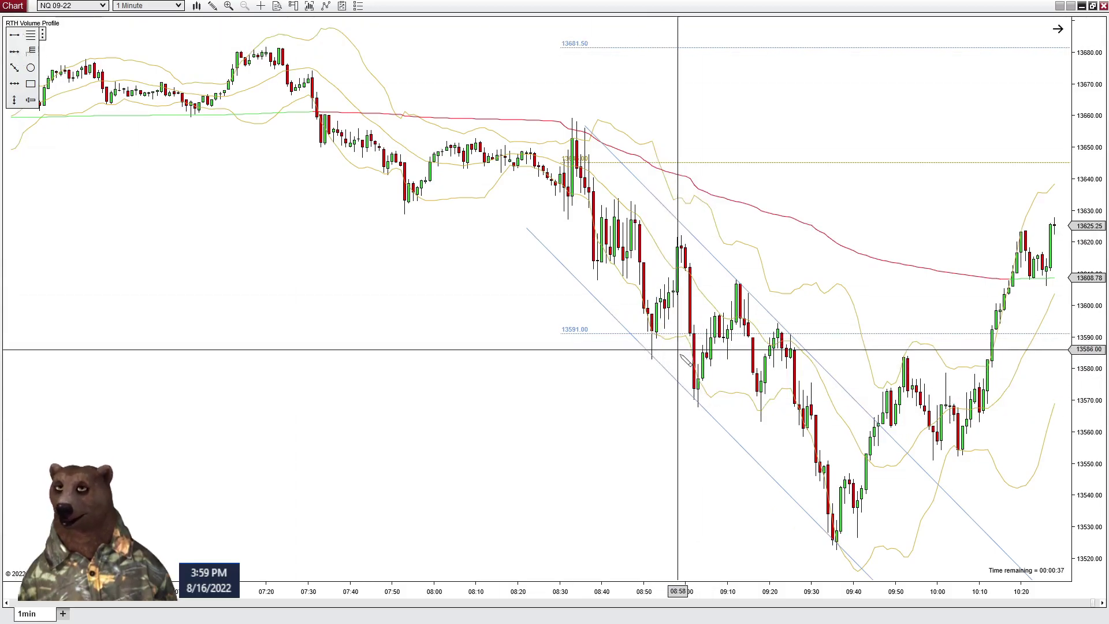
Step: Draw a steep rising trend line from the 08:52 low on the 1-minute chart, compare it with the price action, and delete it
mouse_move(659, 359)
mouse_down()
mouse_move(740, 324)
mouse_move(651, 362)
mouse_move(656, 327)
mouse_move(657, 348)
mouse_up()
click(657, 355)
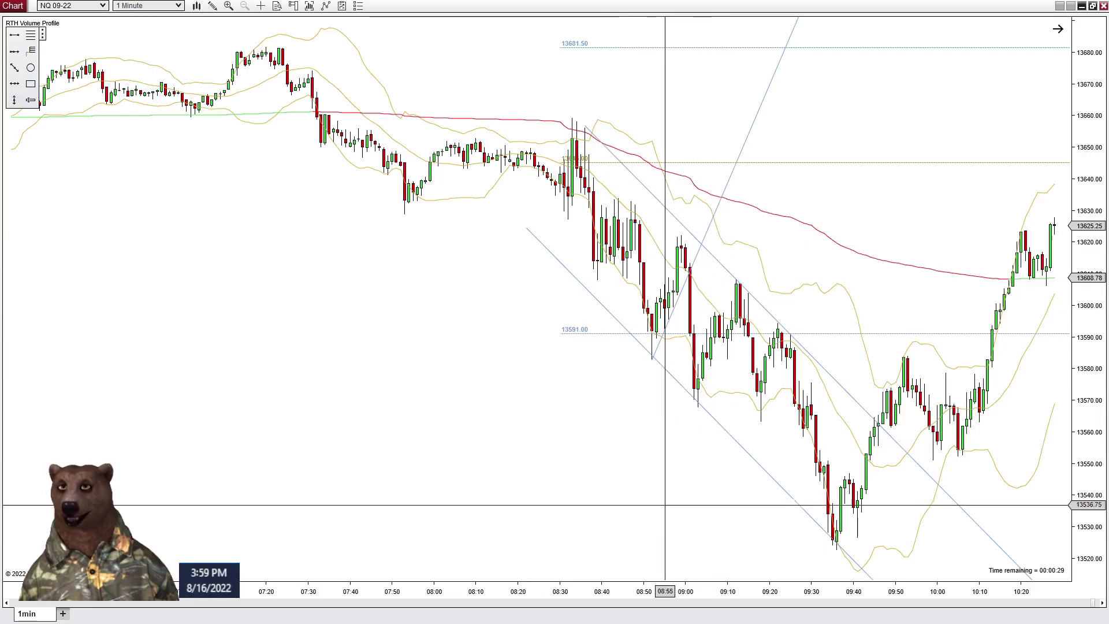
drag(680, 595, 462, 595)
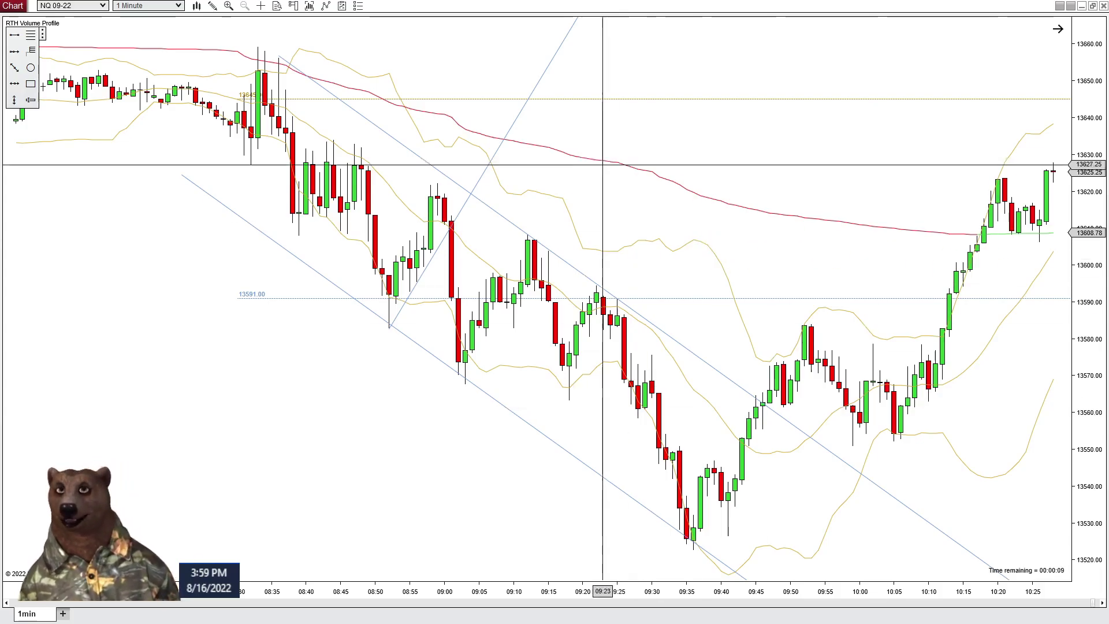
click(522, 109)
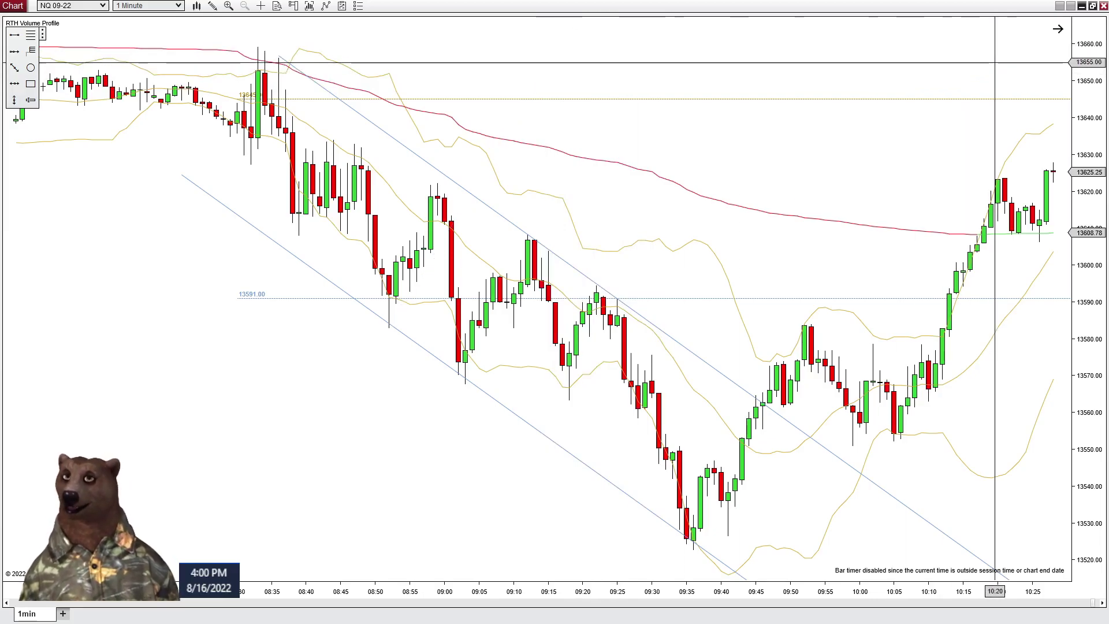
Step: Return the 1-minute chart to the latest bars and restore it to its smaller size
click(1058, 28)
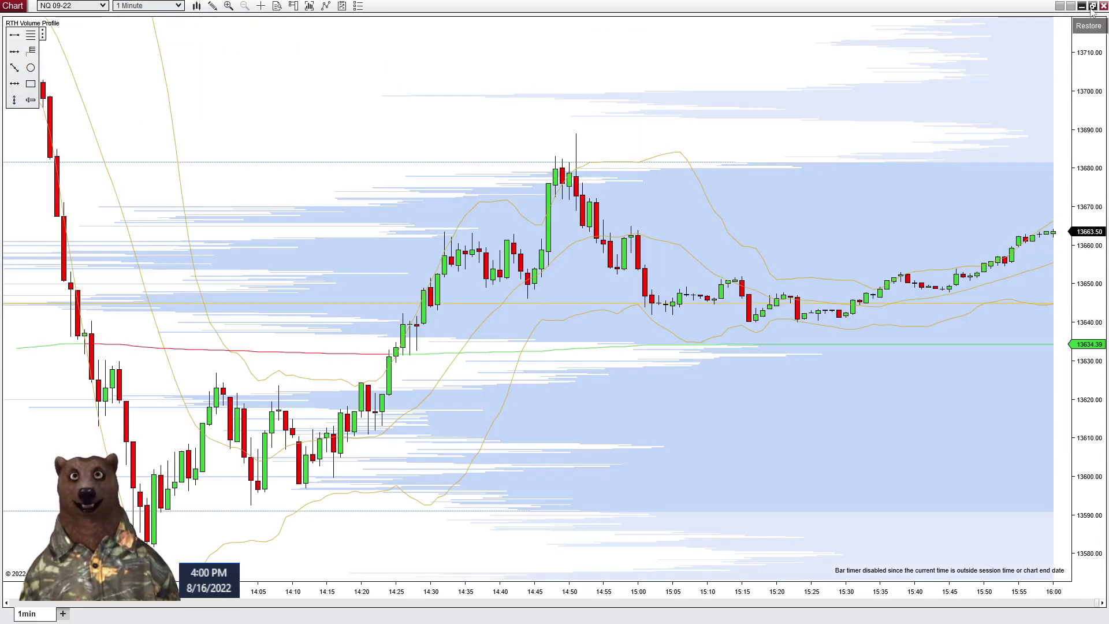
click(1093, 6)
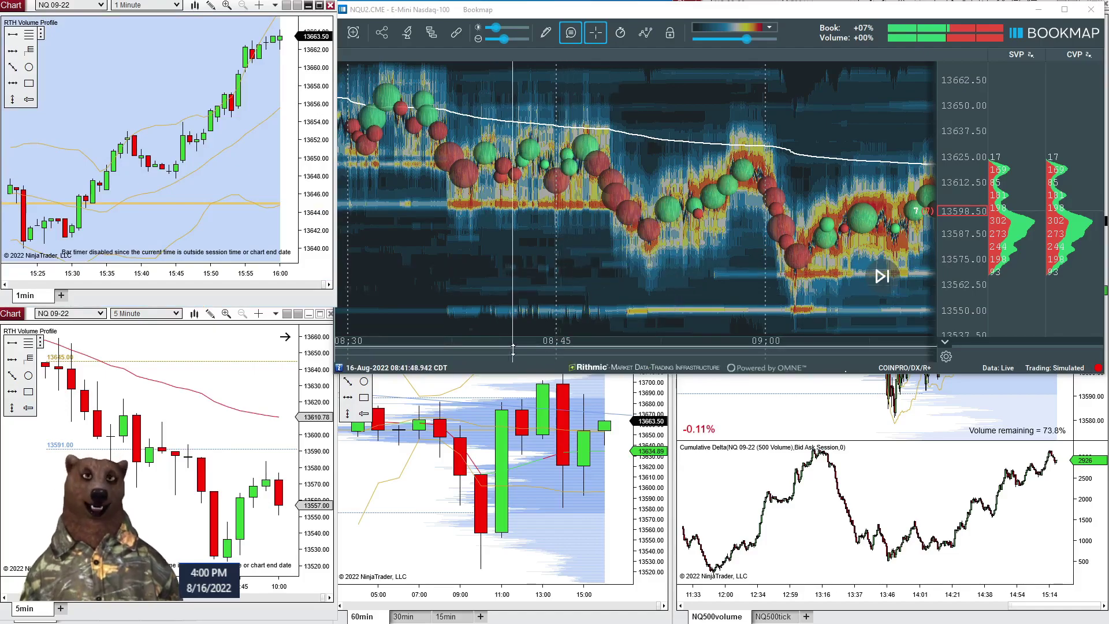